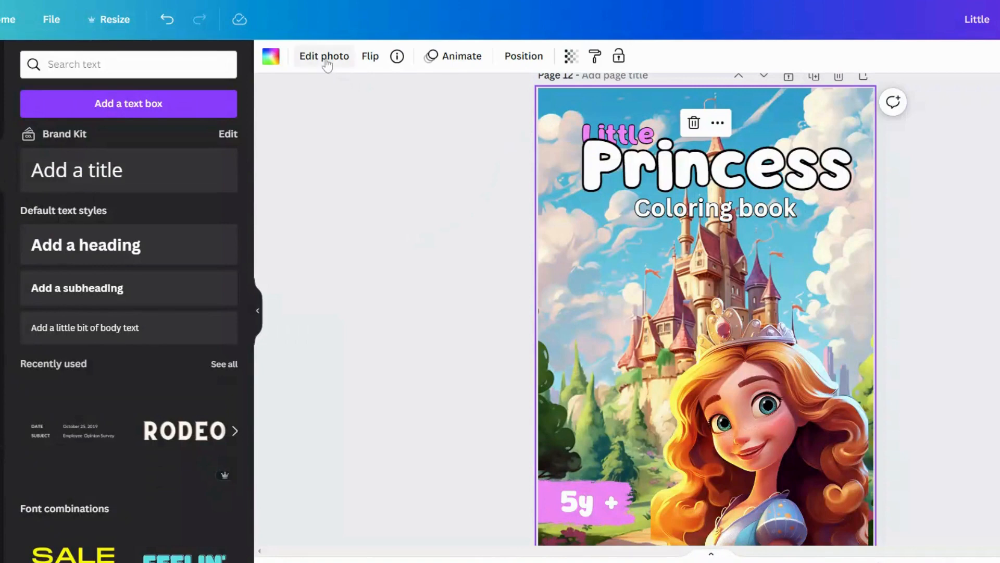
Apply a Blur effect to the princess cover's background image with intensity set to 10.
left_click(327, 60)
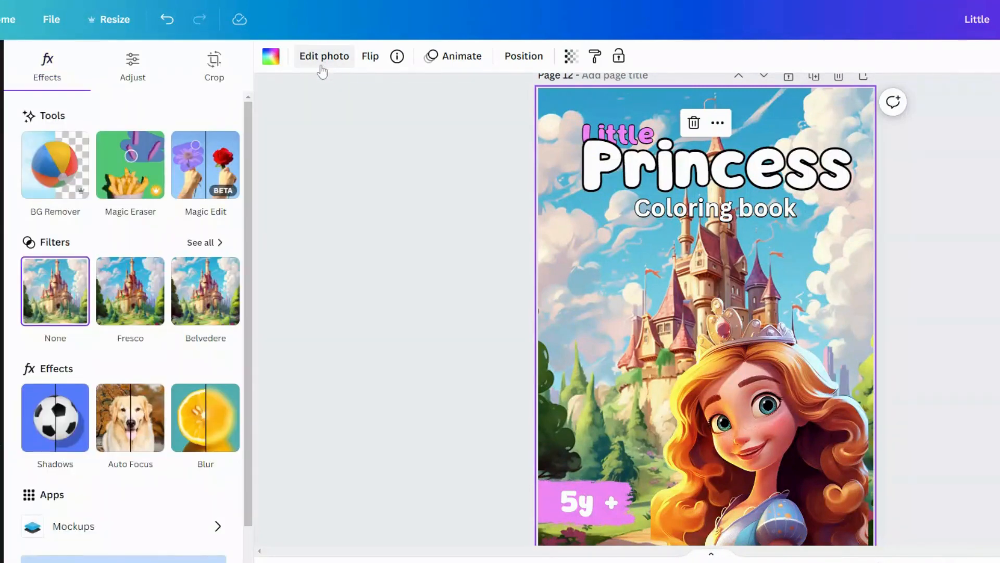
mouse_move(212, 417)
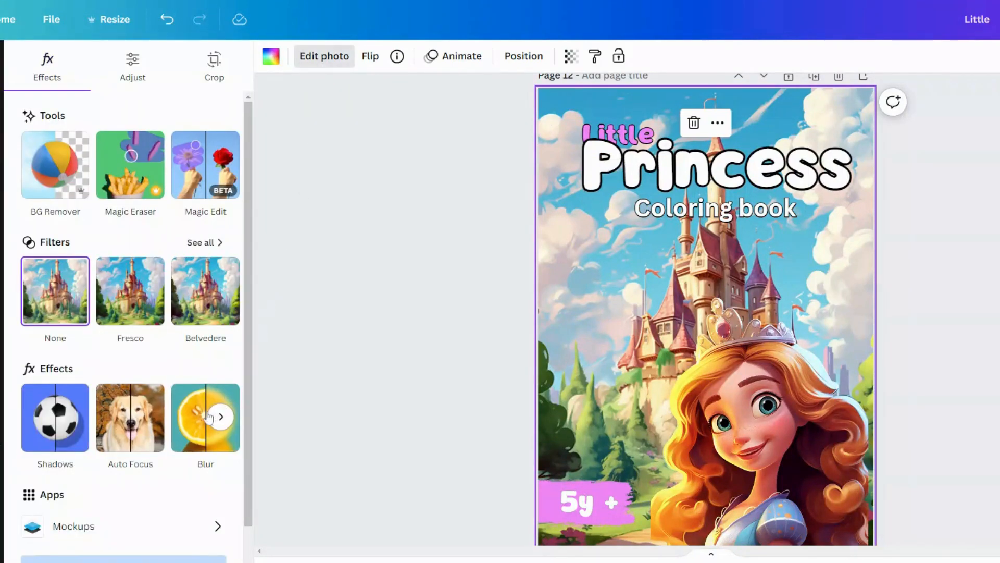
left_click(207, 417)
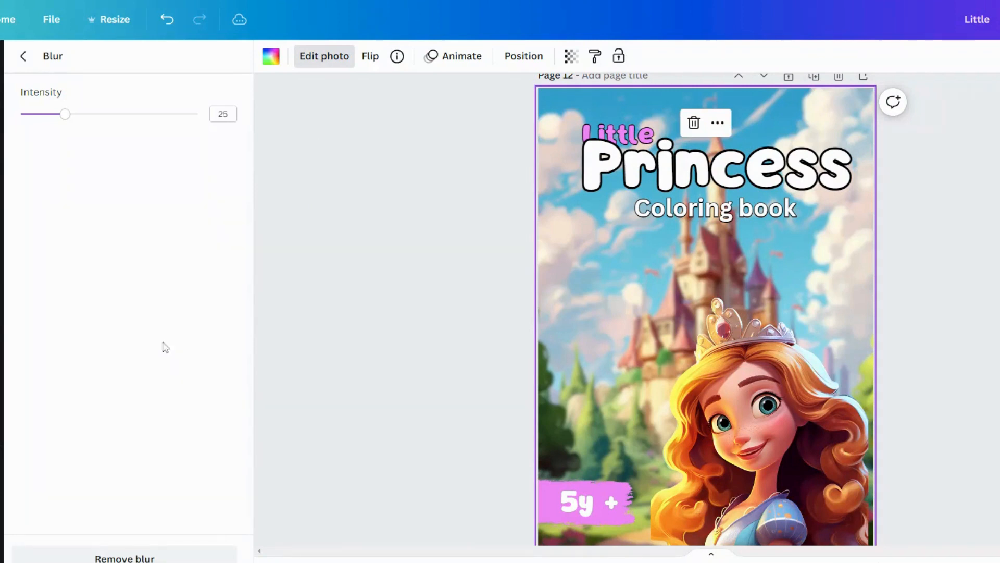
left_click_drag(65, 120, 40, 127)
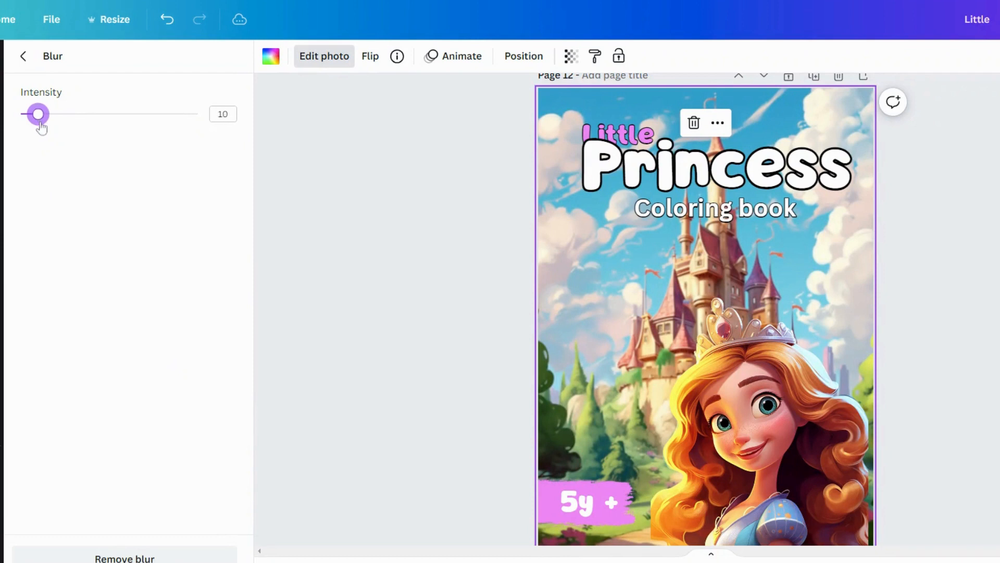
left_click(431, 302)
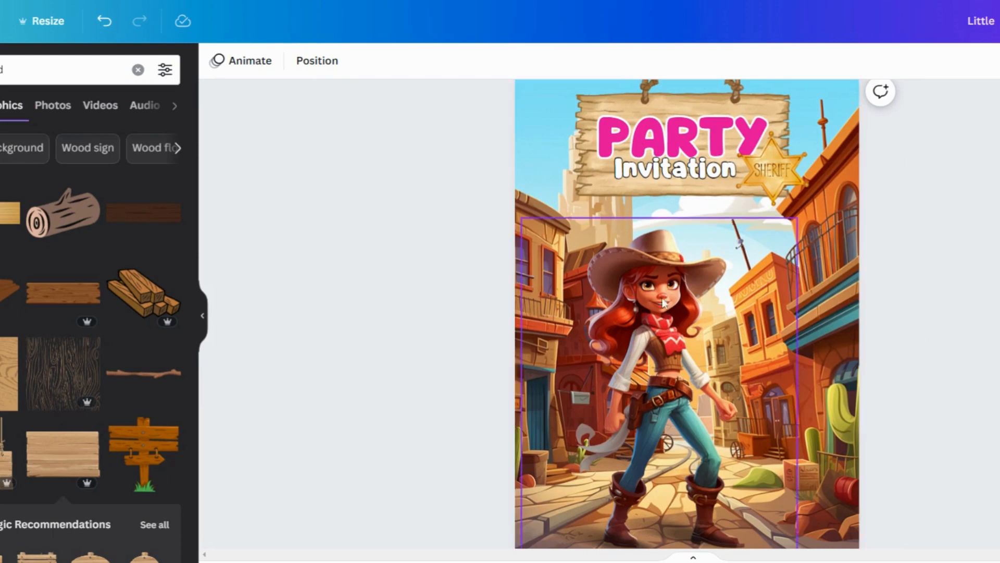
Add a wooden plank board graphic to the invitation page and rotate it to stand vertically.
left_click(52, 459)
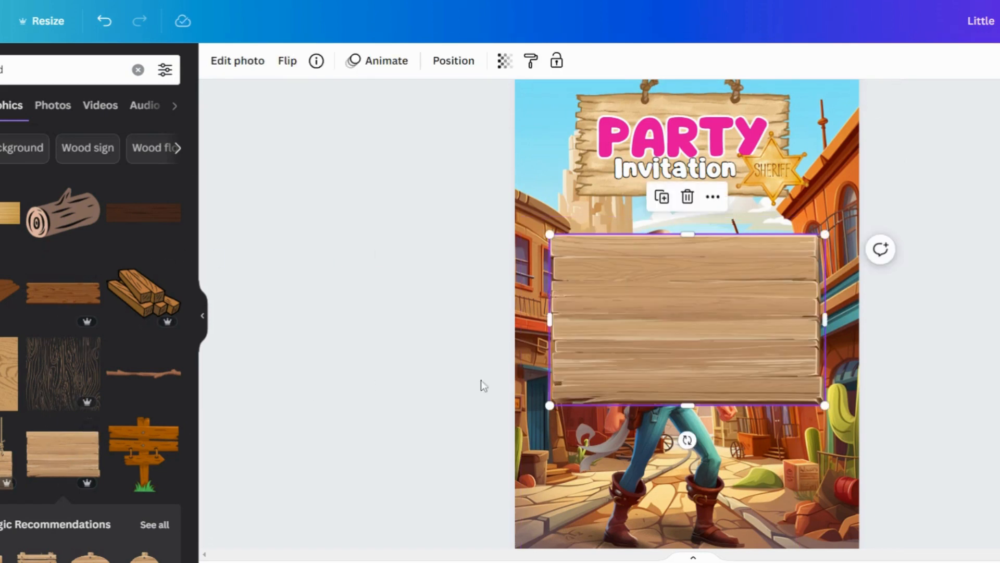
left_click_drag(670, 444, 500, 318)
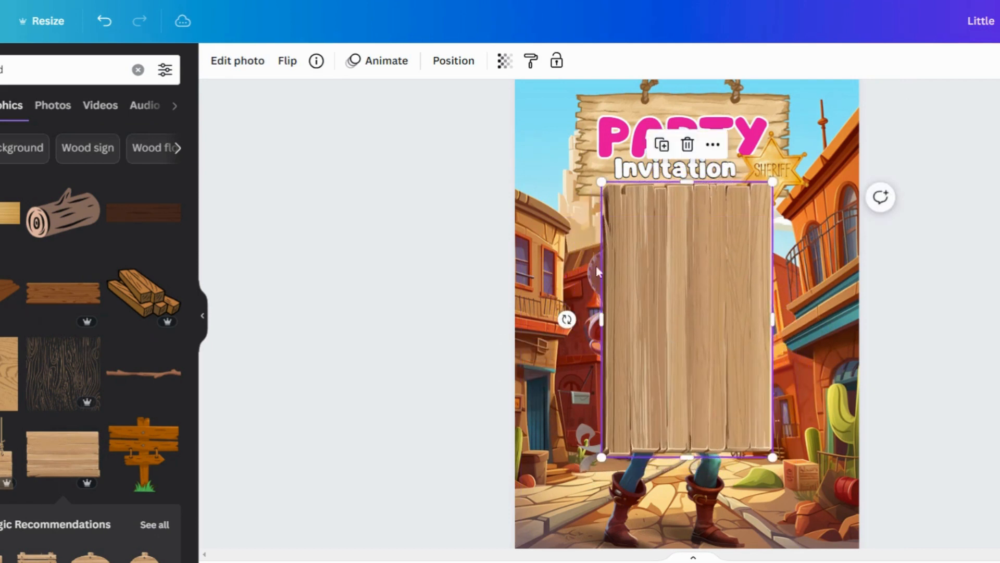
Move the wooden board's layer below the cowgirl so it sits behind her.
left_click(453, 61)
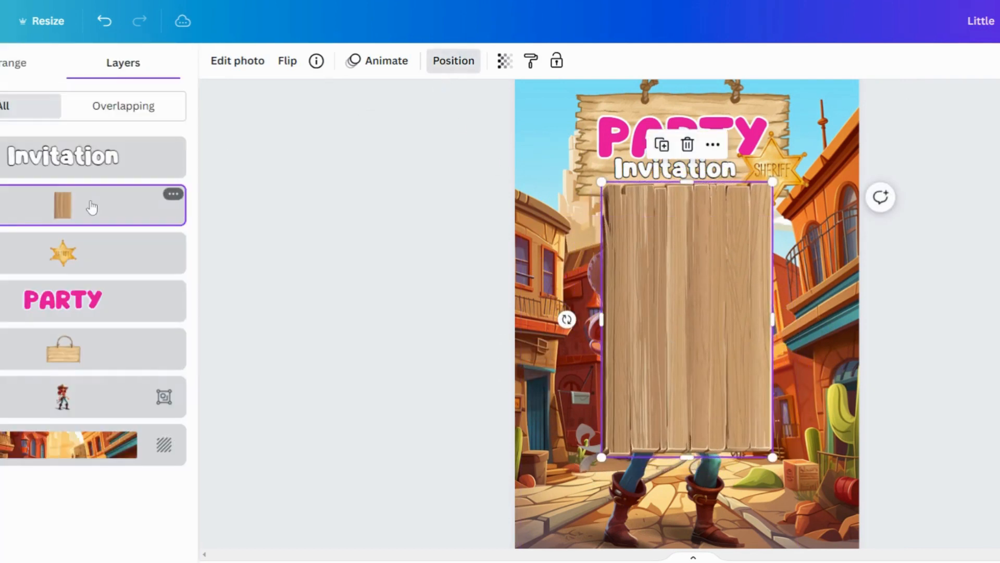
left_click_drag(92, 207, 85, 404)
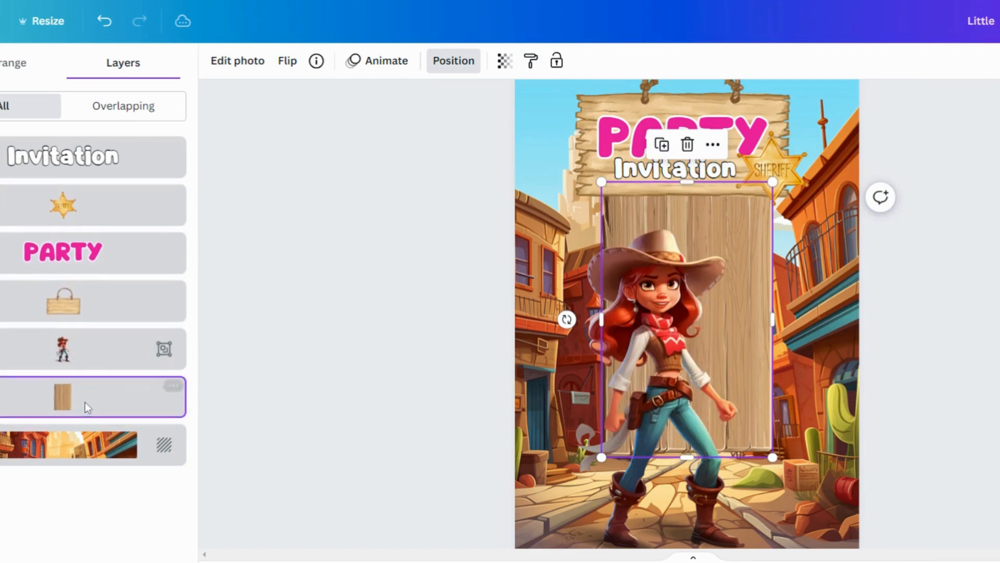
Enlarge the wooden board to cover most of the page from the top down to the bottom.
left_click_drag(774, 457, 836, 550)
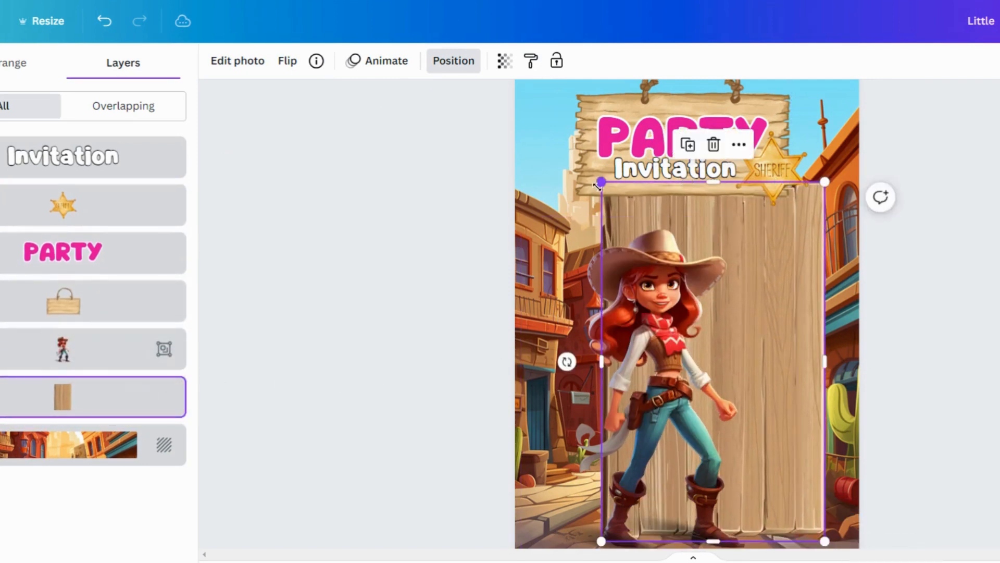
left_click_drag(598, 185, 513, 149)
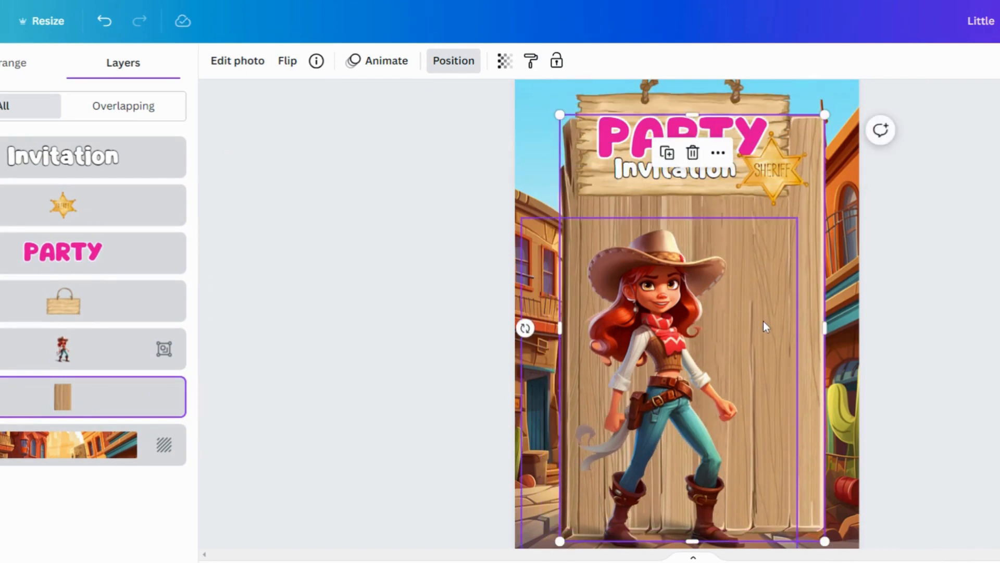
left_click_drag(798, 215, 791, 203)
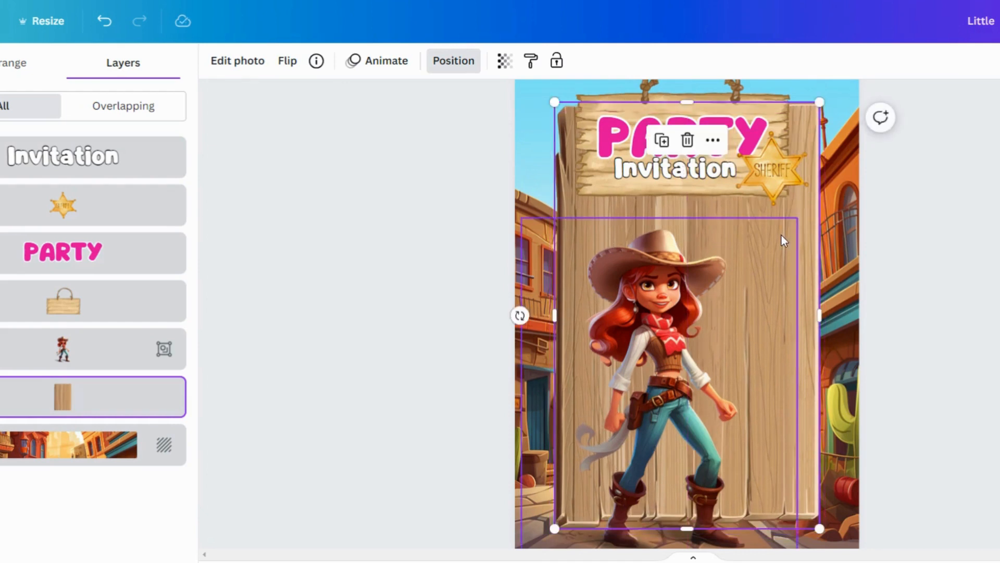
Move the cowgirl character down to the lower-left corner of the page.
left_click(687, 388)
left_click_drag(664, 373, 590, 514)
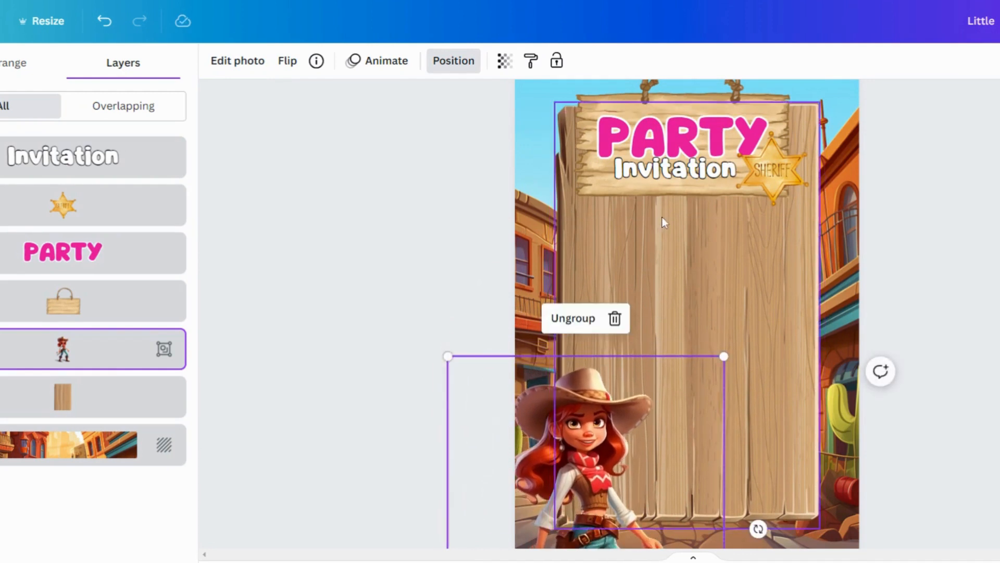
Delete the hanging wooden sign behind the title text.
left_click(612, 102)
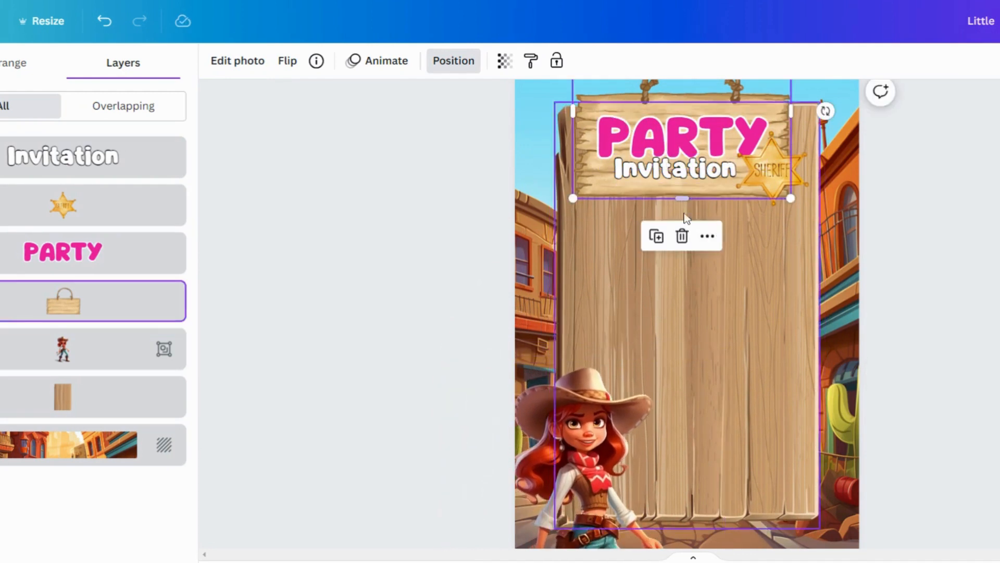
left_click(686, 238)
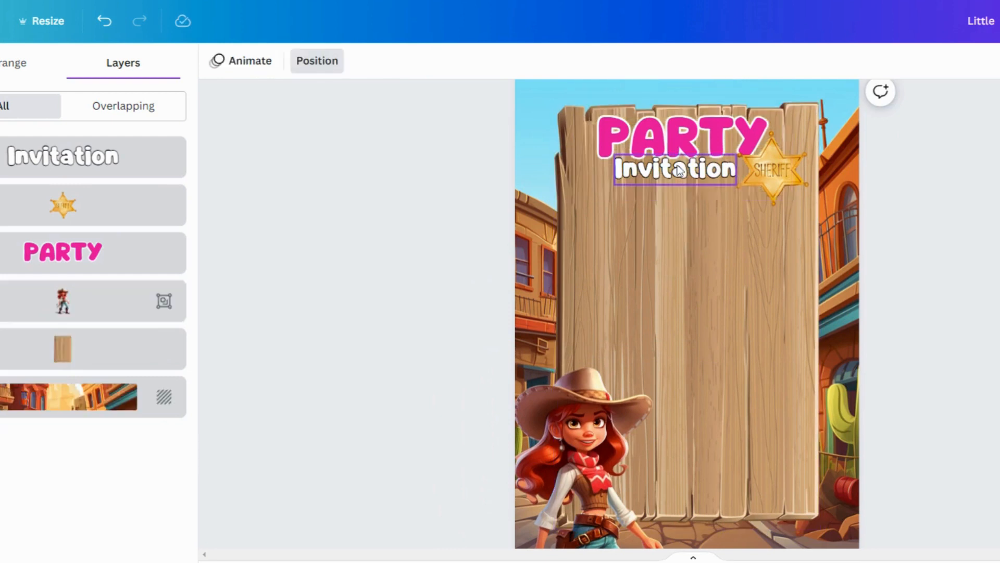
Replace the PARTY heading text with DETAILS.
left_click(670, 145)
double_click(670, 145)
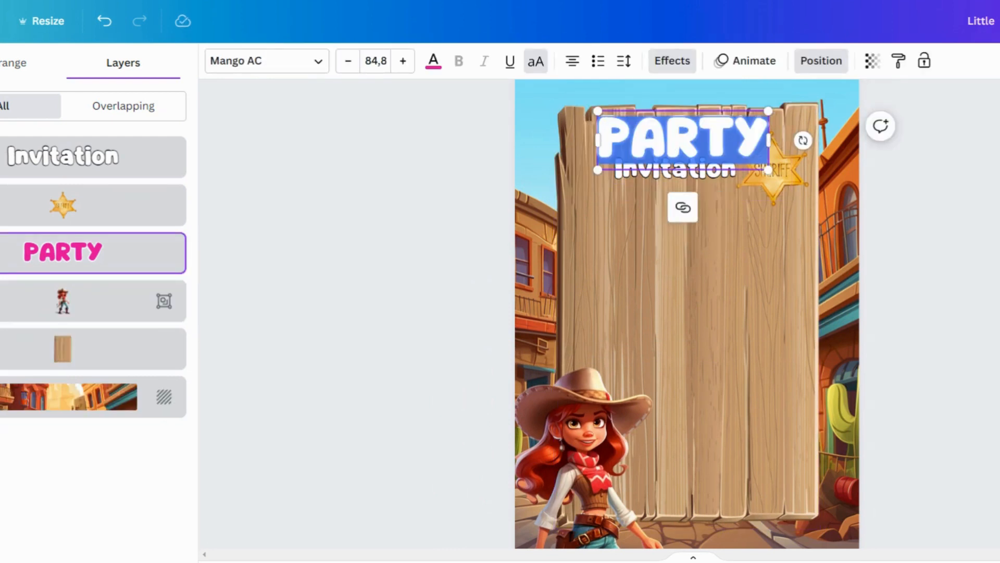
type("DE")
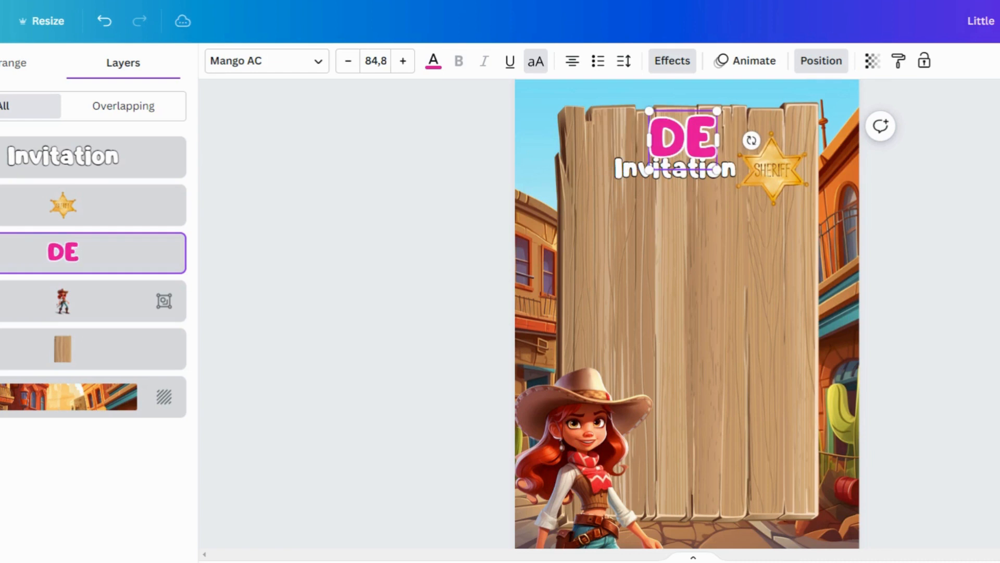
type("TAILS")
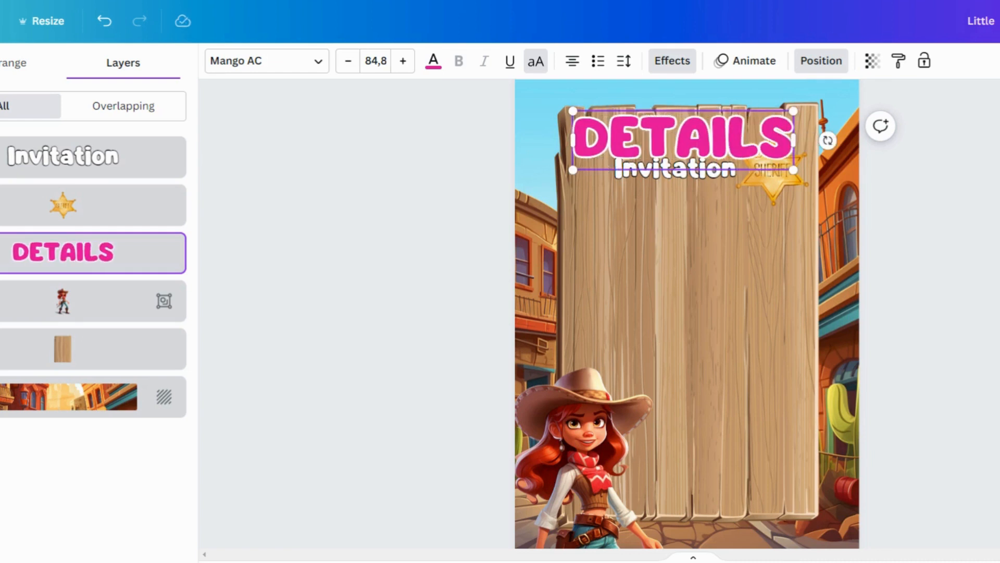
Reduce the DETAILS heading's font size to 60.8.
left_click(352, 72)
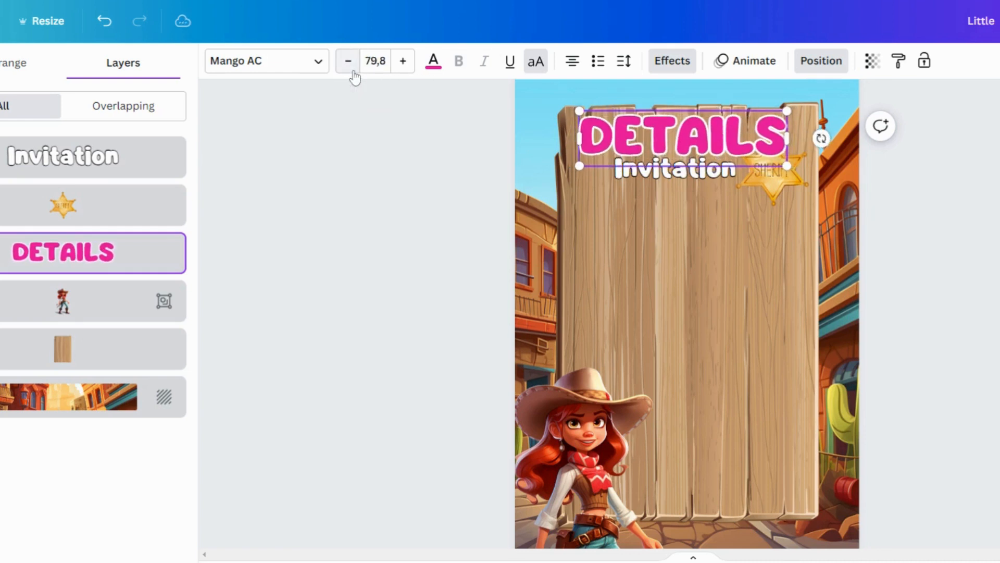
left_click(353, 72)
left_click(353, 73)
left_click(351, 73)
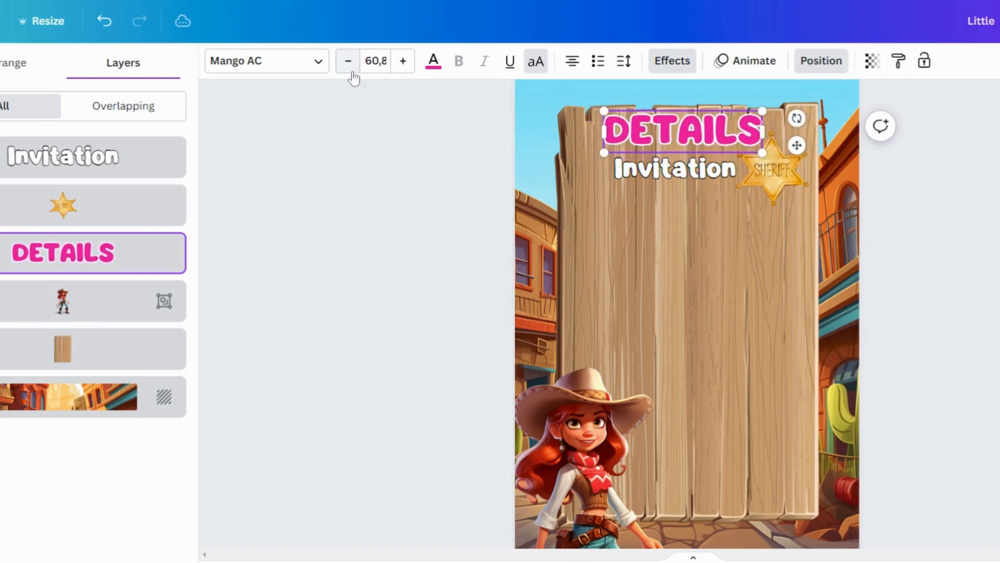
Move the Invitation text lower on the board and change it to Place.
left_click_drag(669, 177, 638, 199)
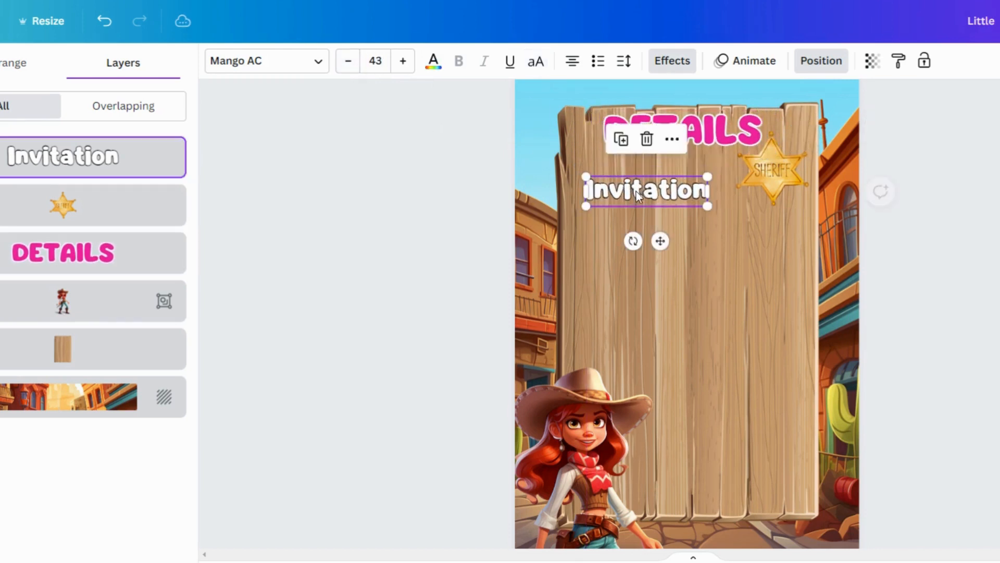
double_click(639, 190)
type("Place")
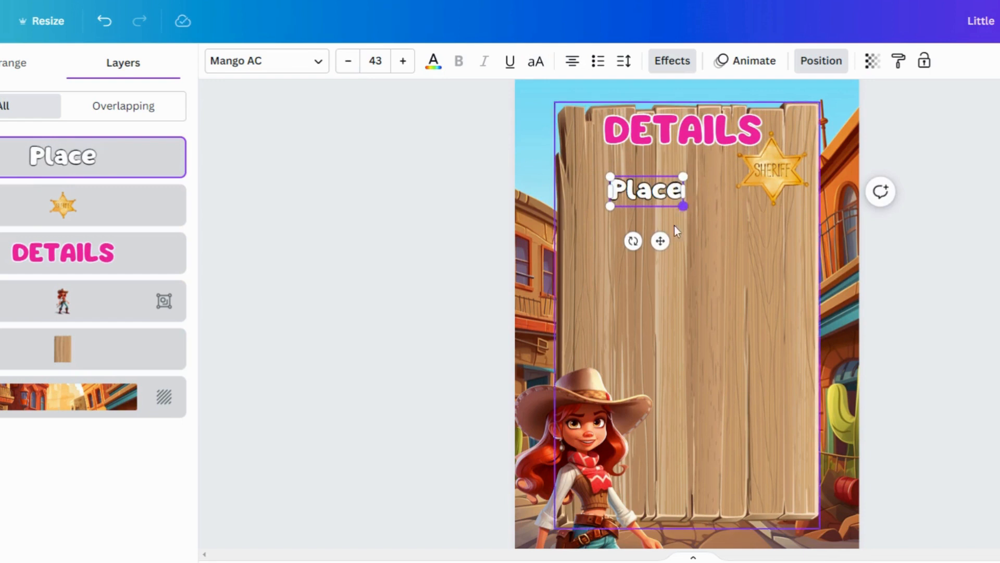
Duplicate the Place text, move the copy below it, and change the copy to Date.
left_click(688, 223)
left_click(655, 201)
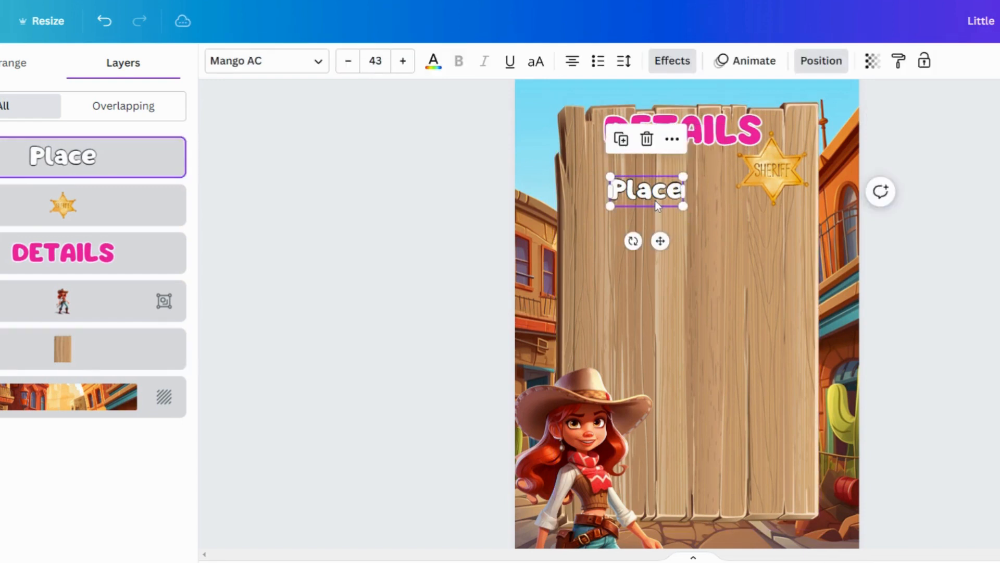
left_click(621, 139)
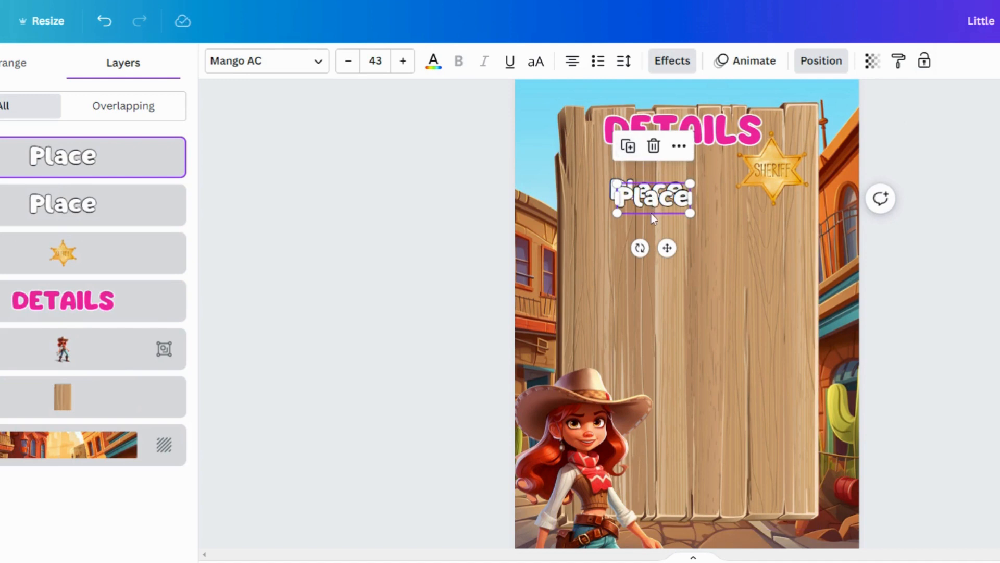
left_click_drag(651, 214, 644, 255)
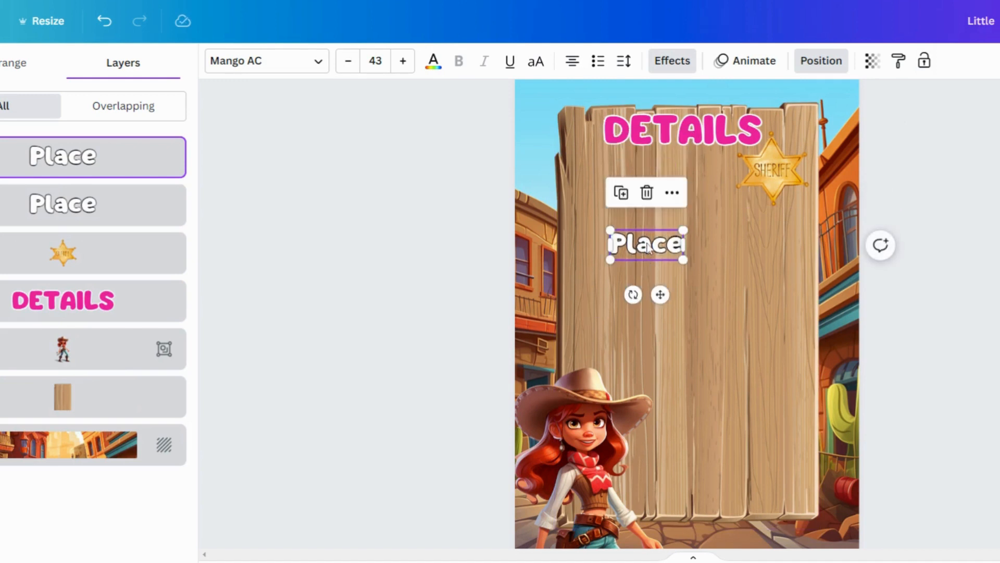
double_click(646, 244)
type("Date")
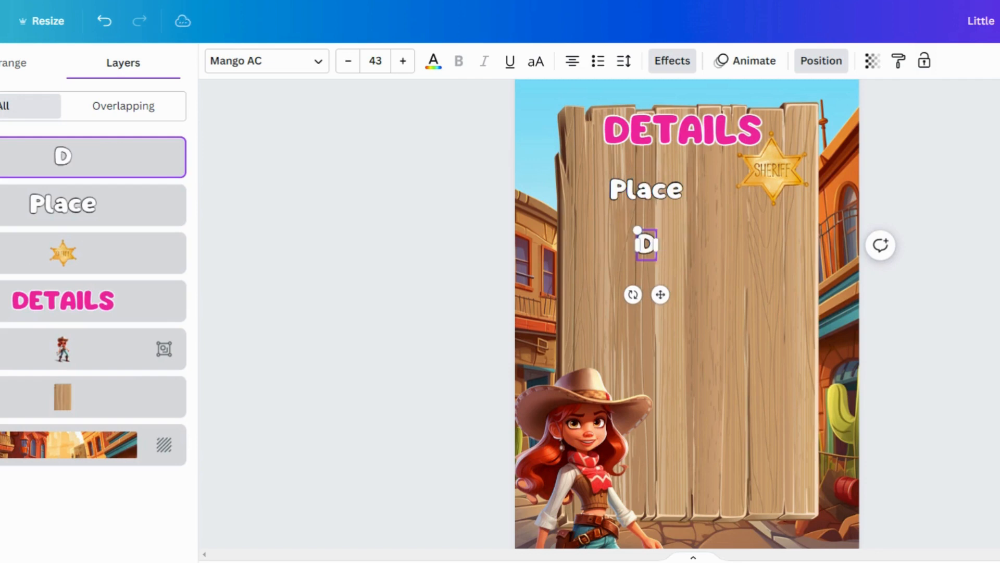
Duplicate the Date text, move the copy further down, and change it to Time.
left_click(743, 287)
left_click(657, 254)
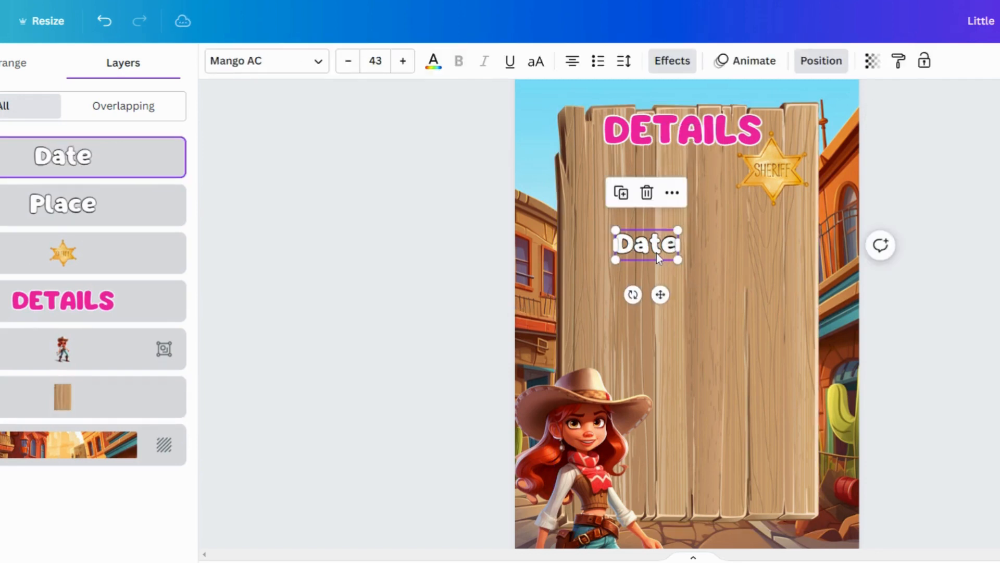
left_click(620, 198)
left_click_drag(643, 255, 646, 329)
double_click(642, 330)
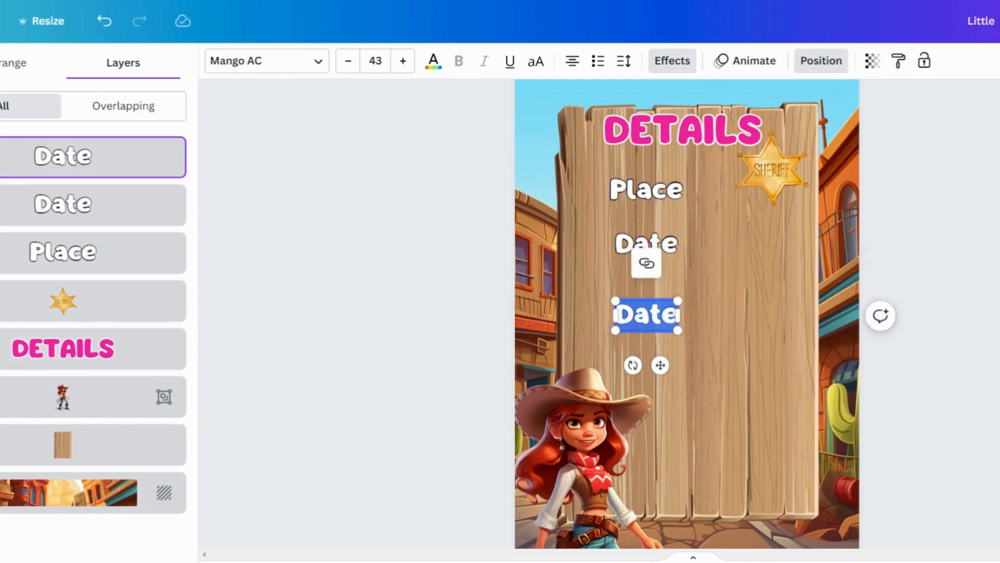
left_click(722, 325)
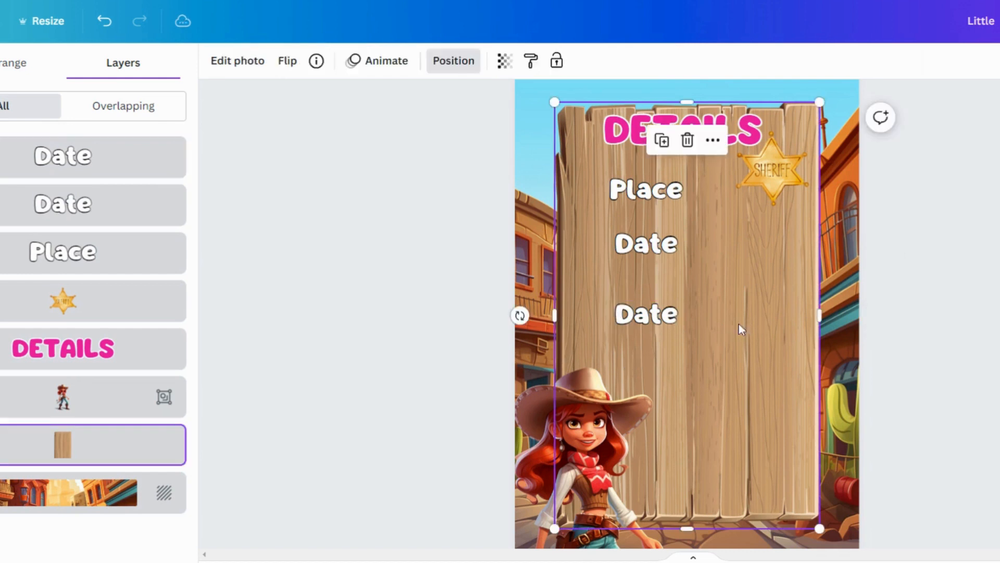
double_click(651, 318)
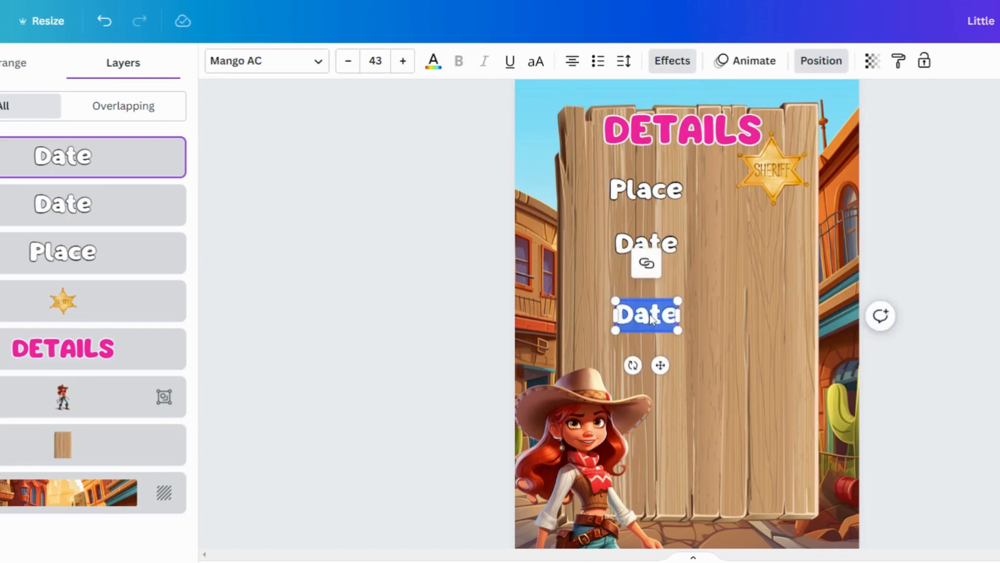
type("Time")
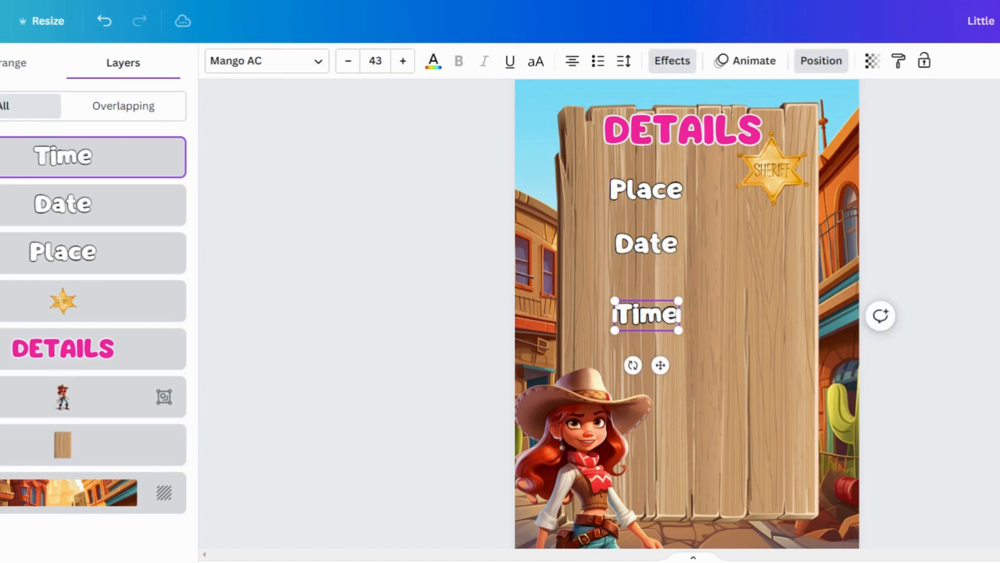
Nudge the Date text lower and enlarge the DETAILS heading to font size 70.5, shifting it down slightly.
left_click_drag(643, 254, 642, 270)
left_click(687, 142)
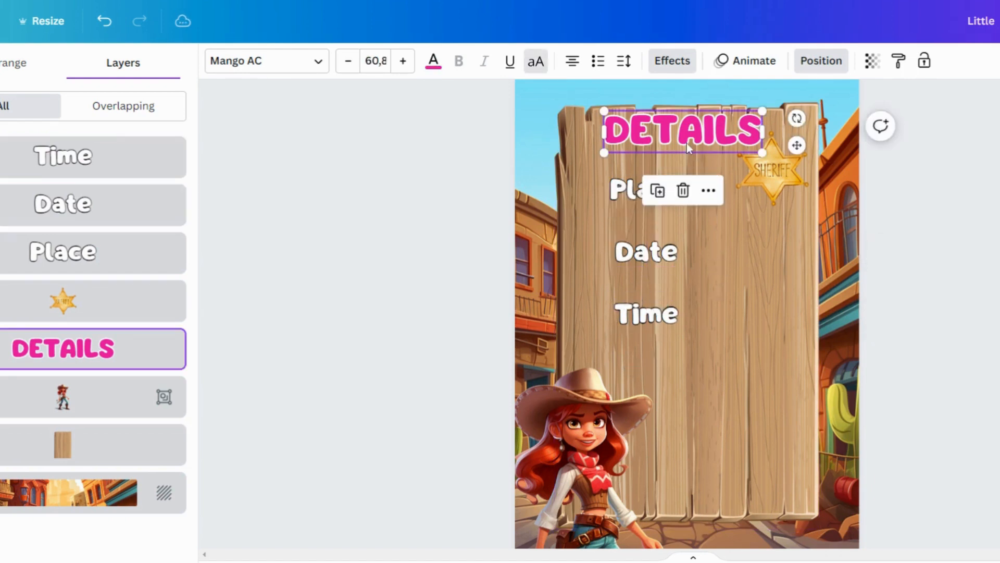
left_click_drag(759, 152, 780, 172)
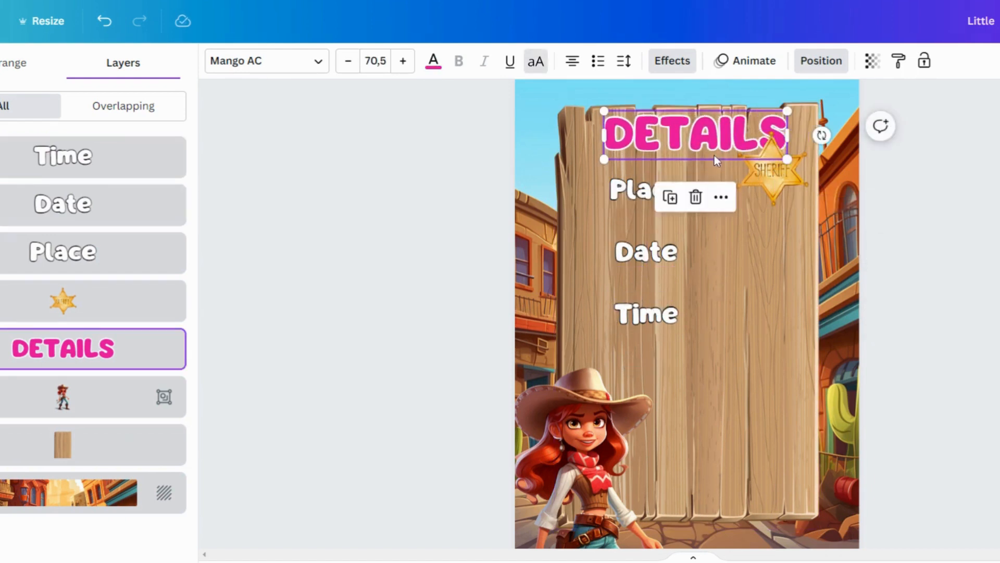
left_click_drag(703, 154, 704, 163)
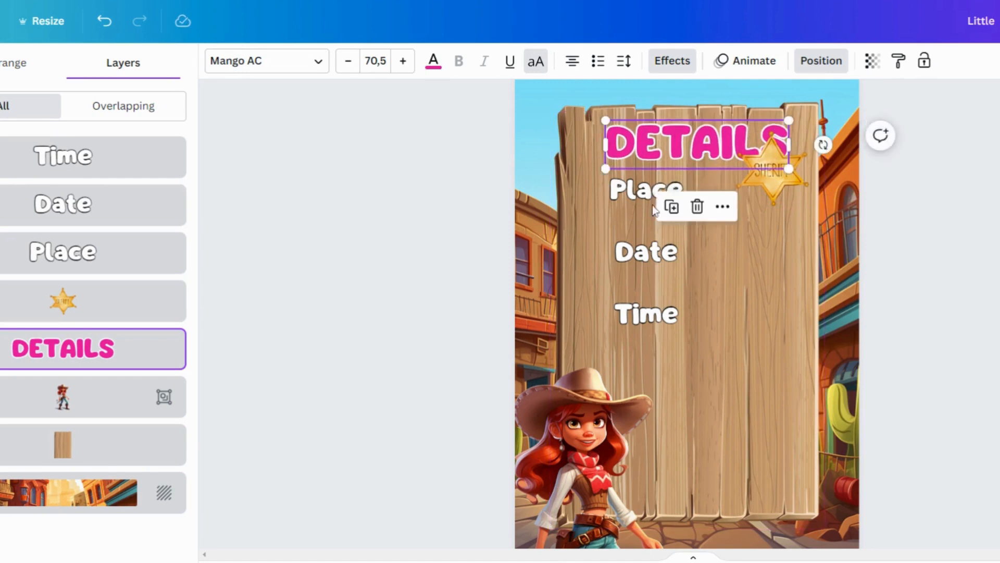
left_click(461, 278)
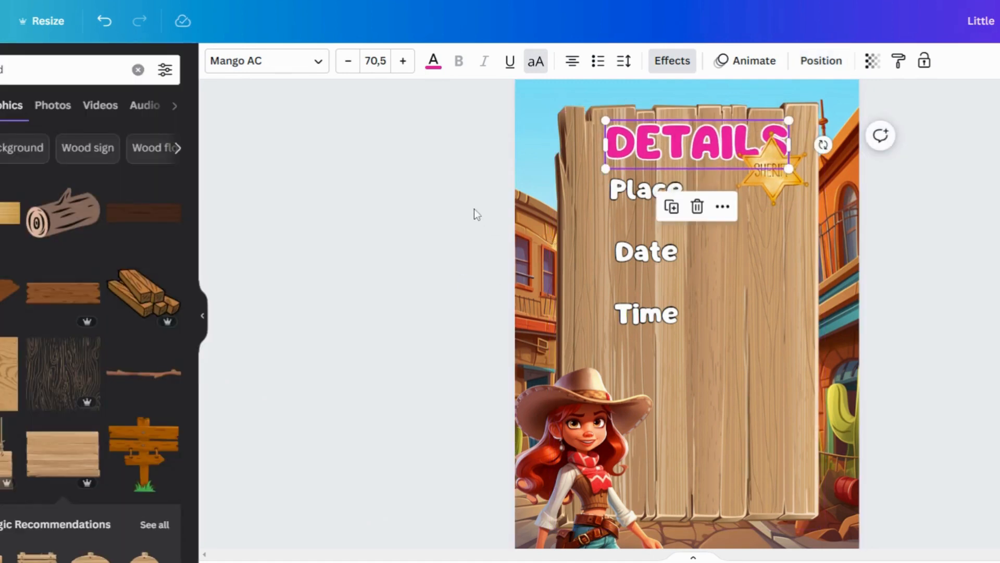
Select the Place, Date and Time labels together and shift them lower and slightly left on the wooden board.
left_click(465, 179)
left_click_drag(464, 178, 660, 315)
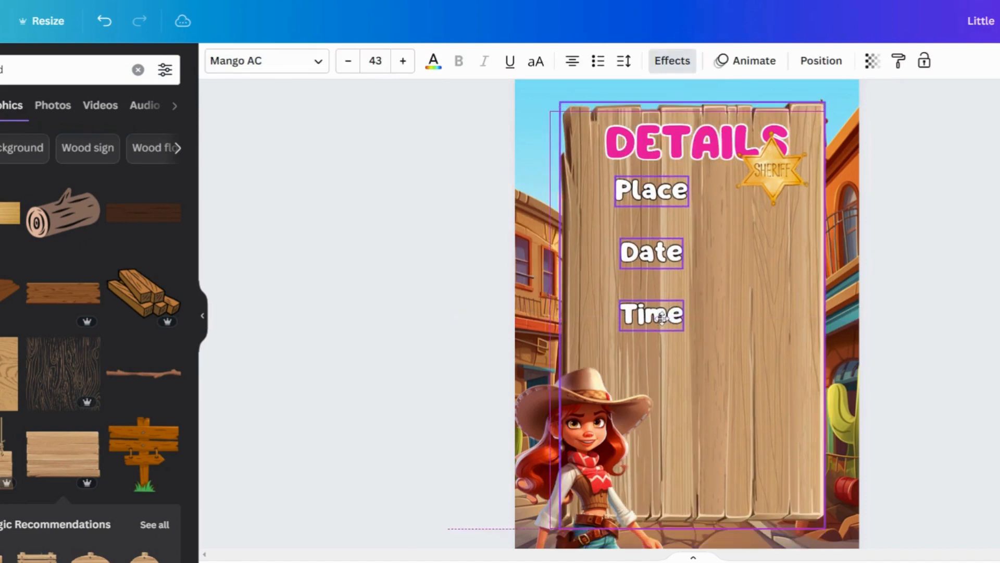
left_click(600, 217)
left_click(627, 195)
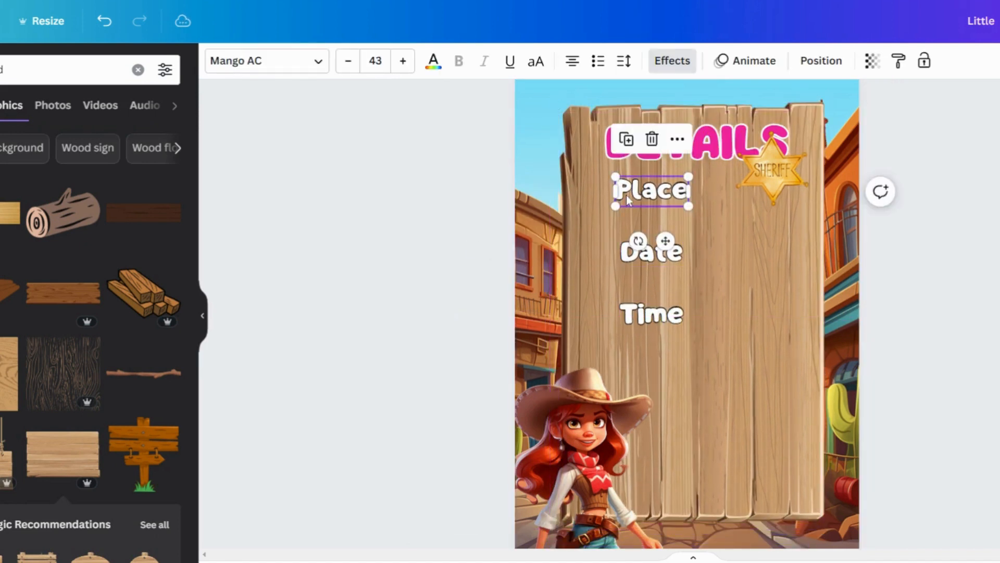
left_click(650, 251, "shift")
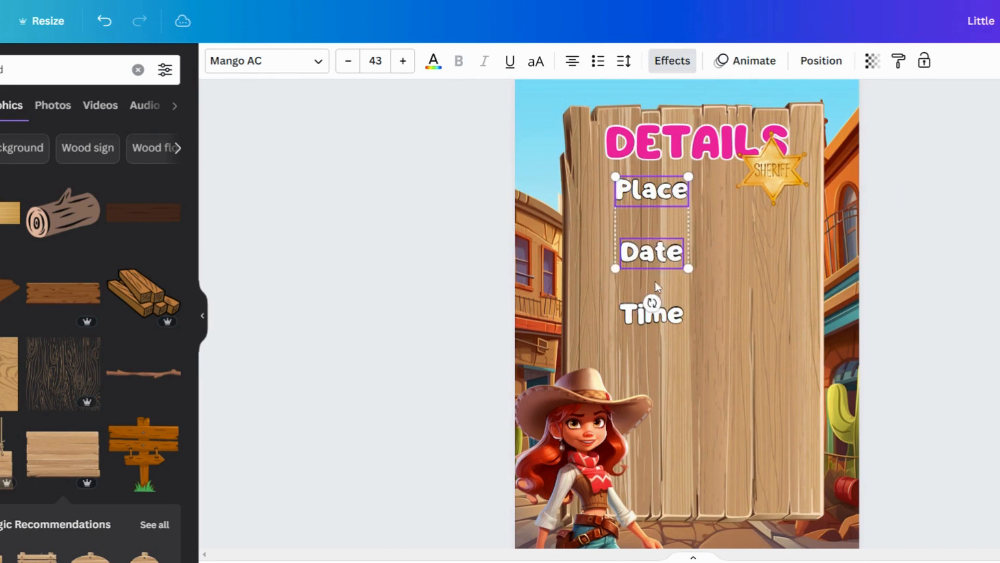
left_click(643, 316, "shift")
left_click_drag(639, 271, 623, 290)
left_click(438, 329)
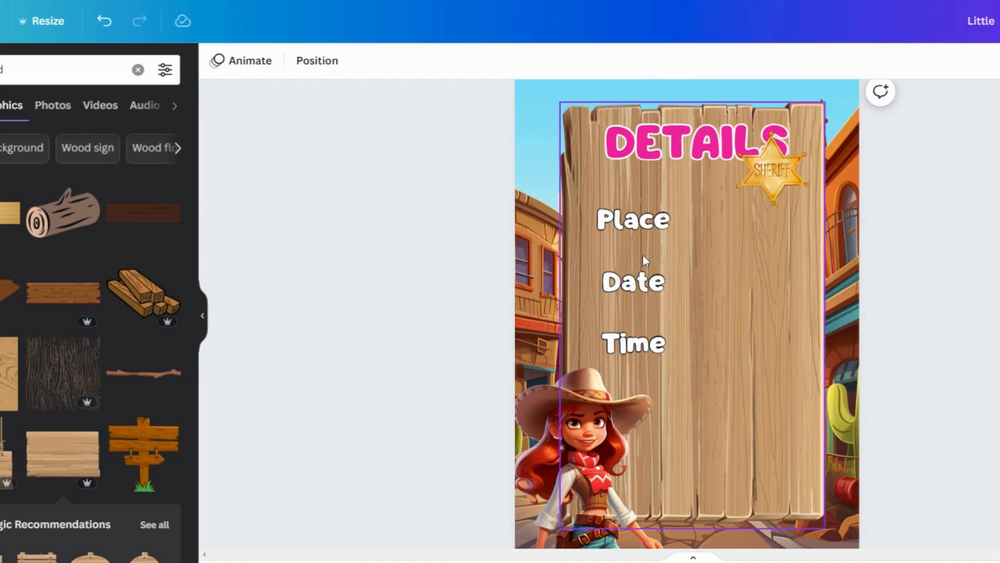
Move the sheriff badge up and to the right so it sits at the end of the DETAILS heading.
left_click(753, 196)
left_click_drag(736, 206, 792, 178)
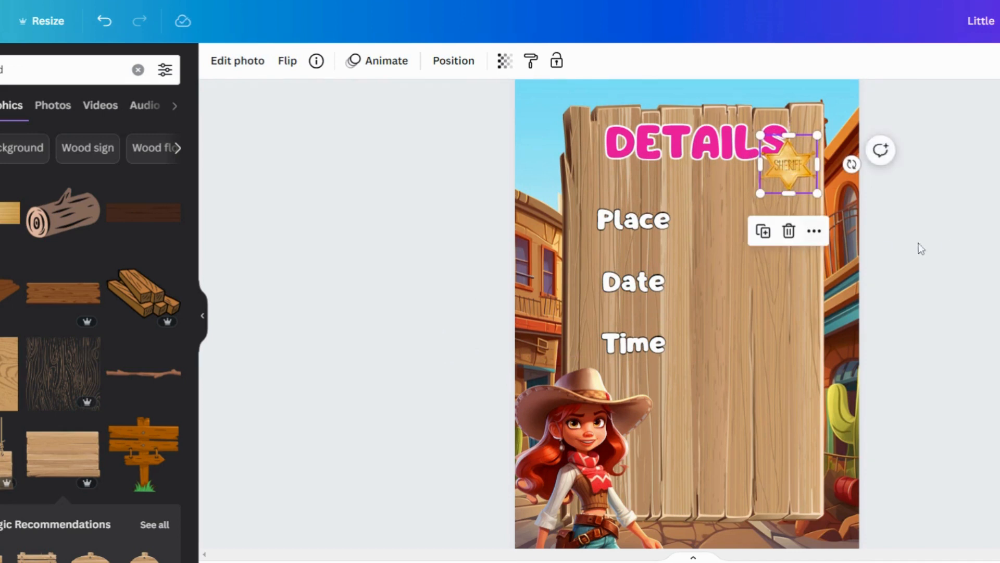
left_click(946, 239)
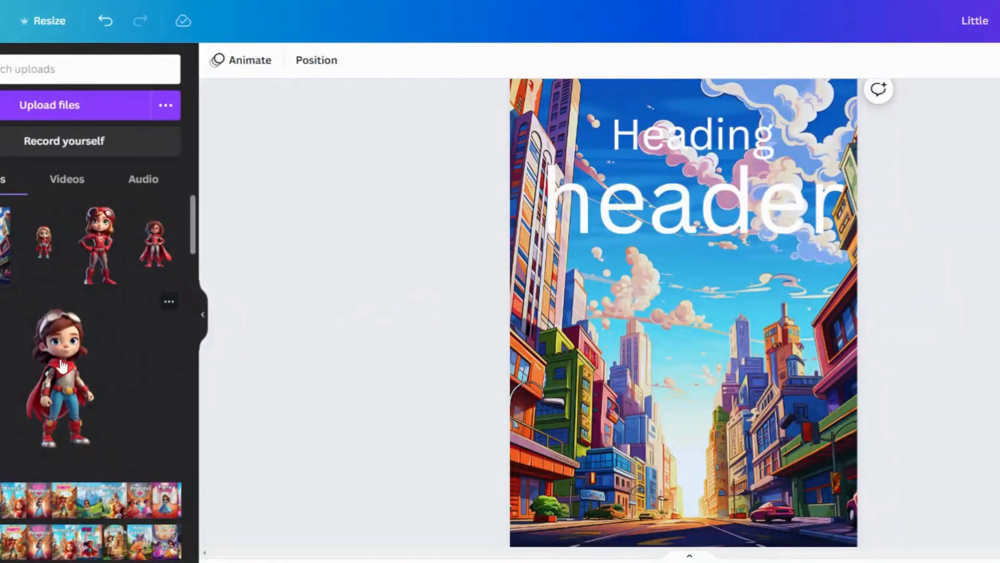
On the city cover, add four uploaded superhero girl images and move the curly-haired girl down to the bottom centre.
left_click(61, 366)
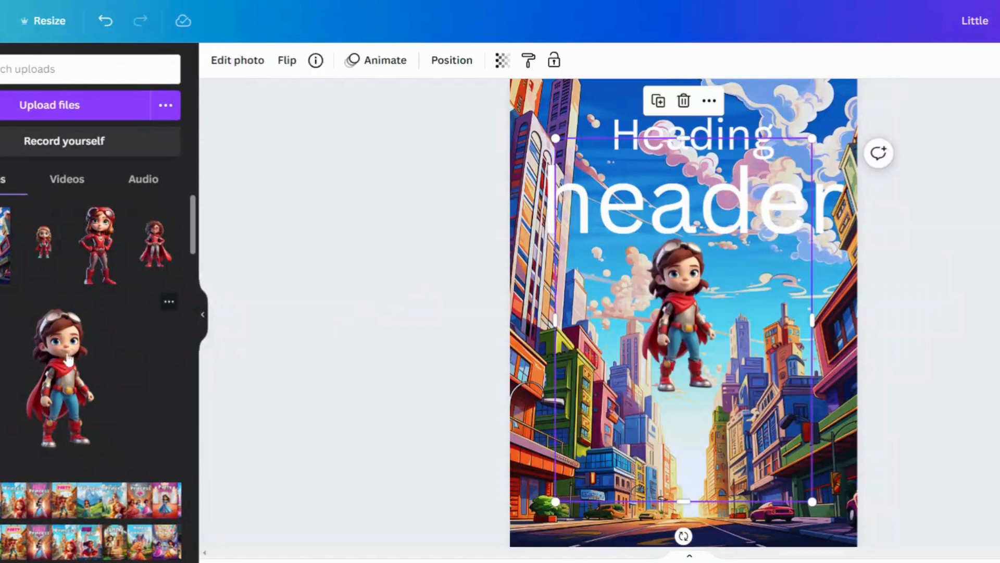
left_click(97, 267)
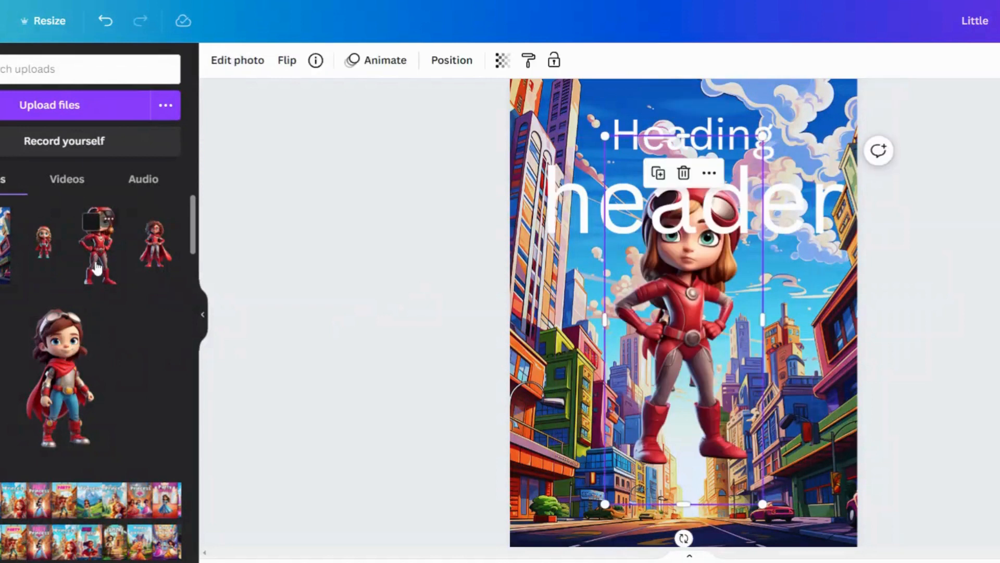
left_click(54, 262)
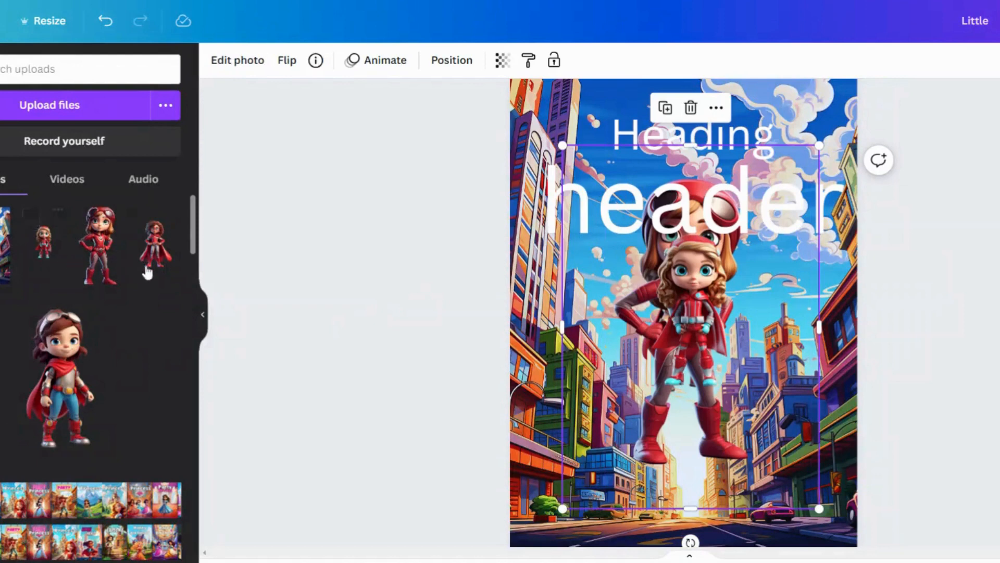
left_click(158, 267)
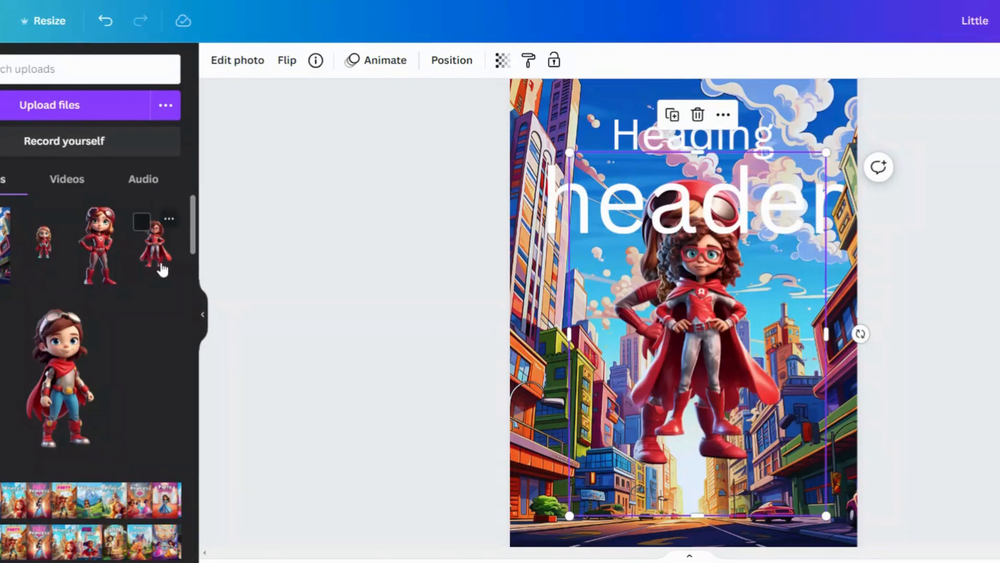
left_click_drag(697, 359, 694, 464)
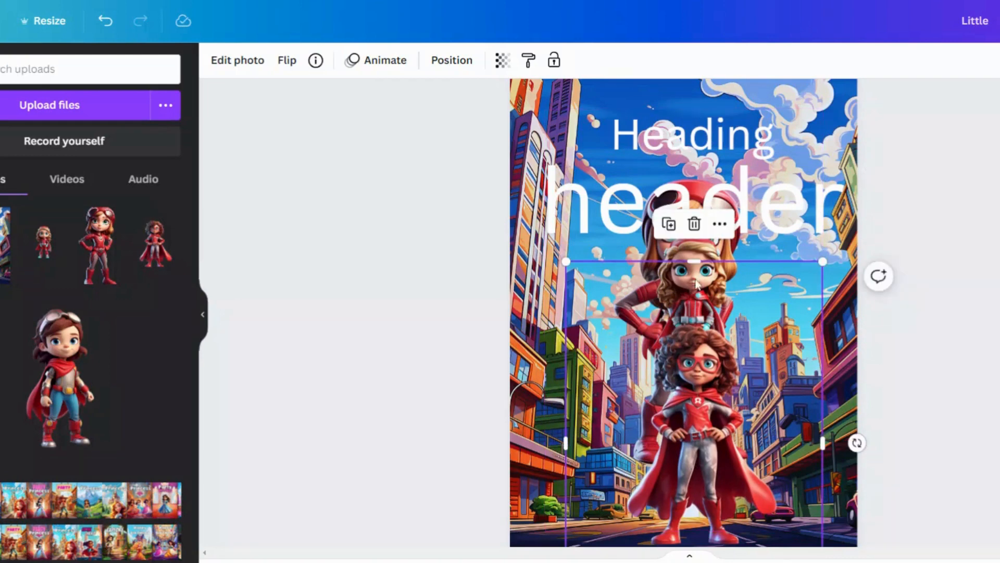
Pick the small red-suited girl from the layers list and move her to the bottom-left of the cover.
left_click(444, 61)
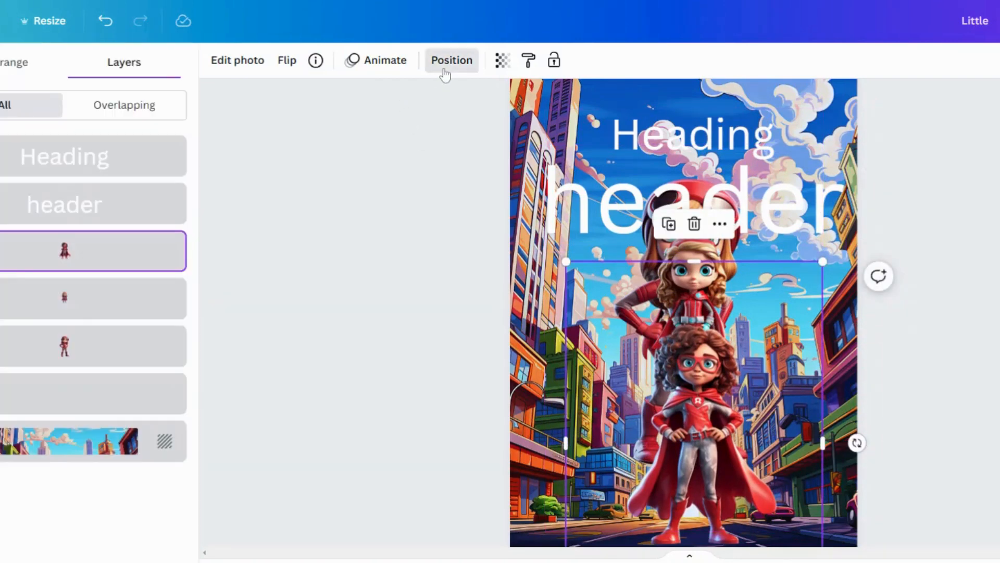
left_click(123, 301)
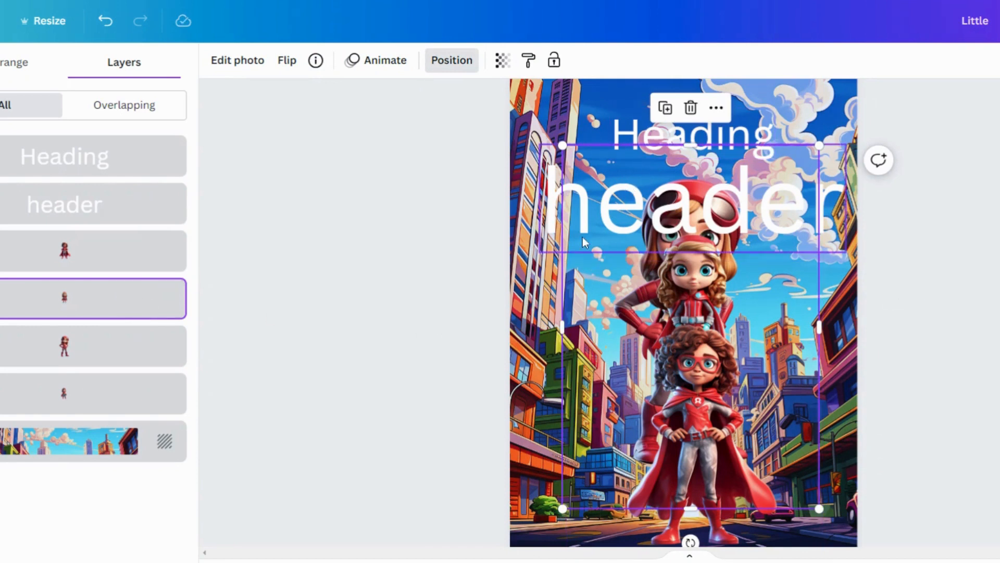
left_click_drag(578, 235, 462, 395)
left_click(695, 283)
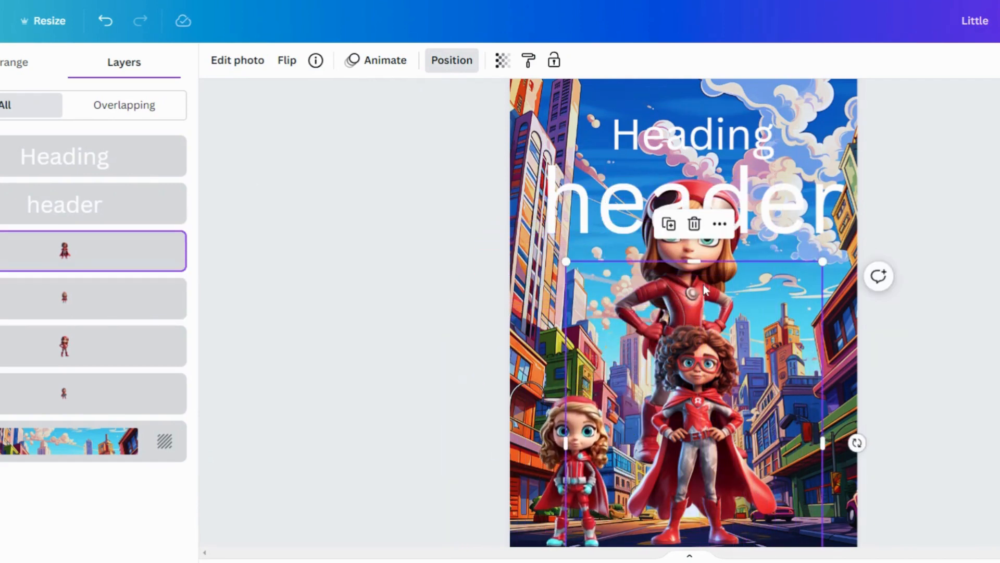
Shrink the red-helmet goggles girl and place her at the bottom right beside the centre girl.
left_click(90, 347)
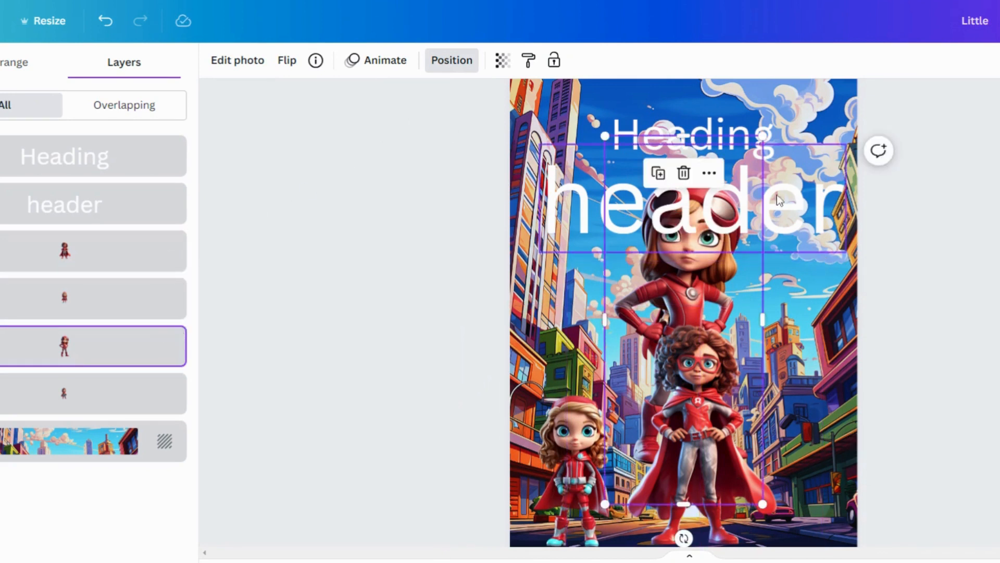
left_click_drag(762, 136, 682, 270)
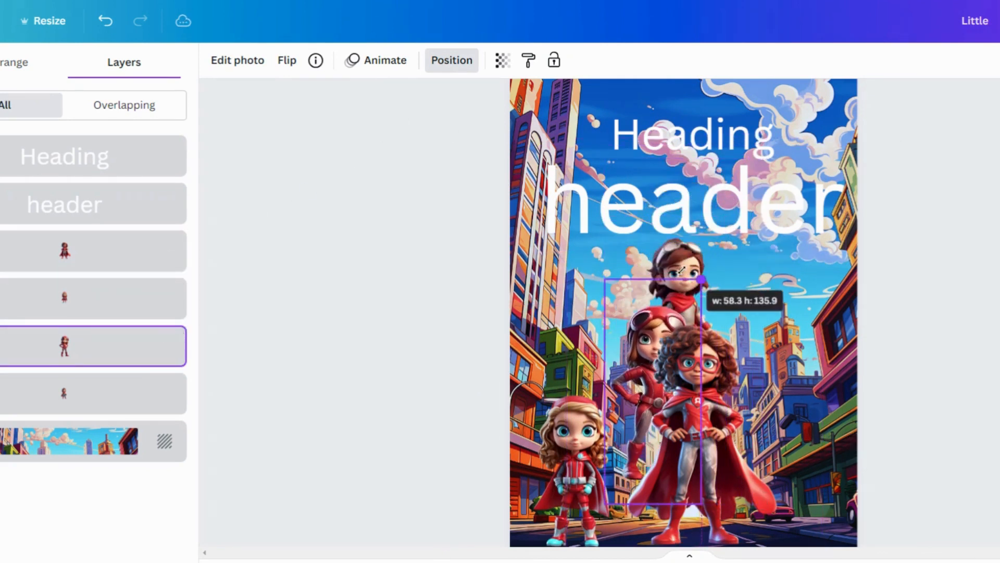
left_click_drag(635, 346, 757, 408)
left_click_drag(823, 341, 838, 306)
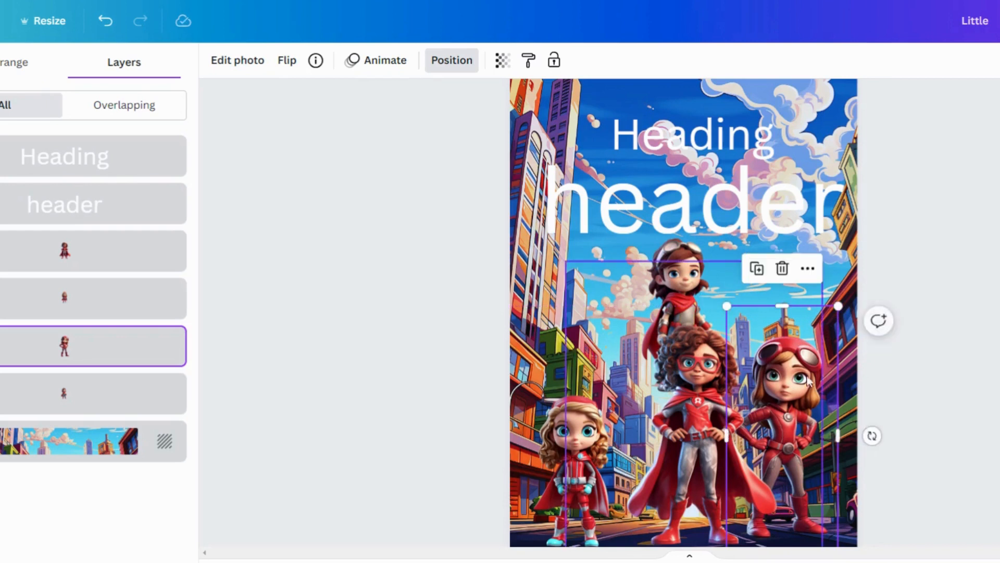
left_click_drag(807, 381, 793, 396)
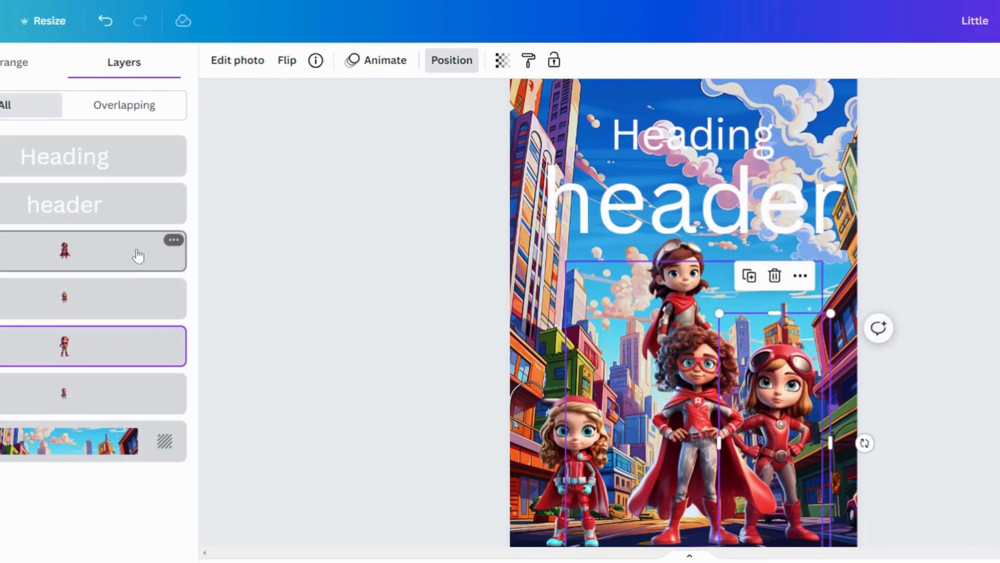
Move and enlarge the caped girl with aviator goggles, tucking her between the left and centre girls.
left_click(100, 392)
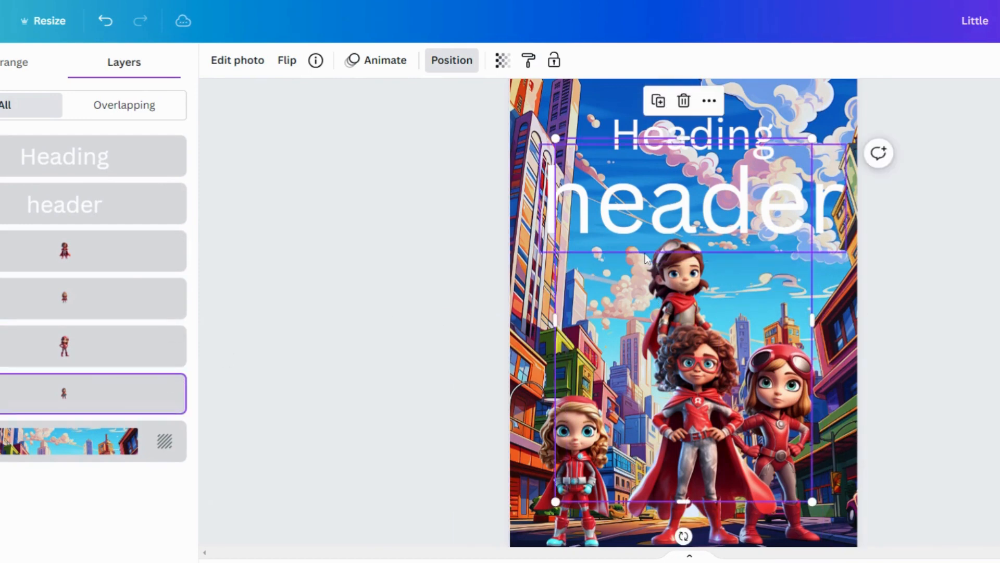
left_click_drag(643, 279, 567, 454)
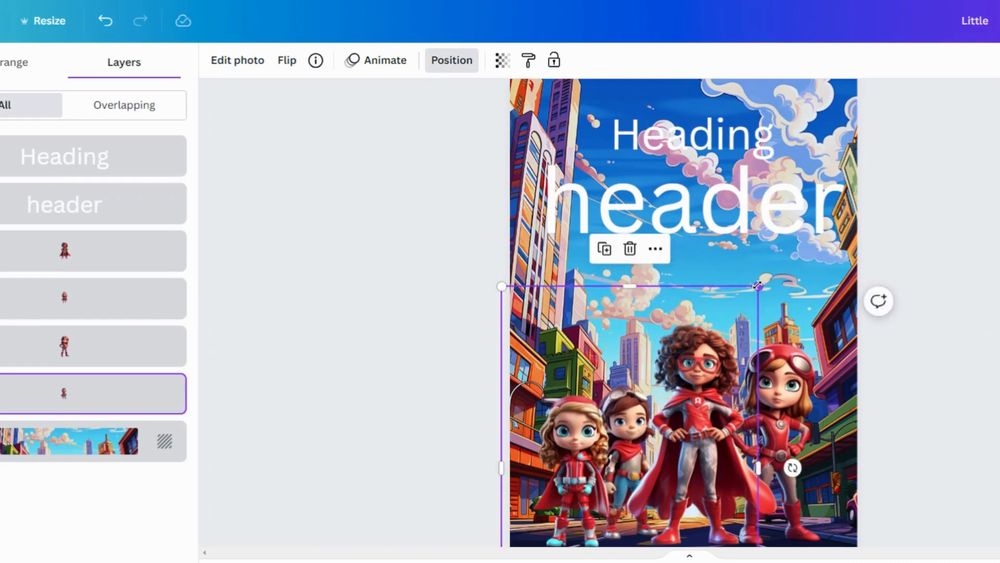
left_click_drag(759, 286, 822, 219)
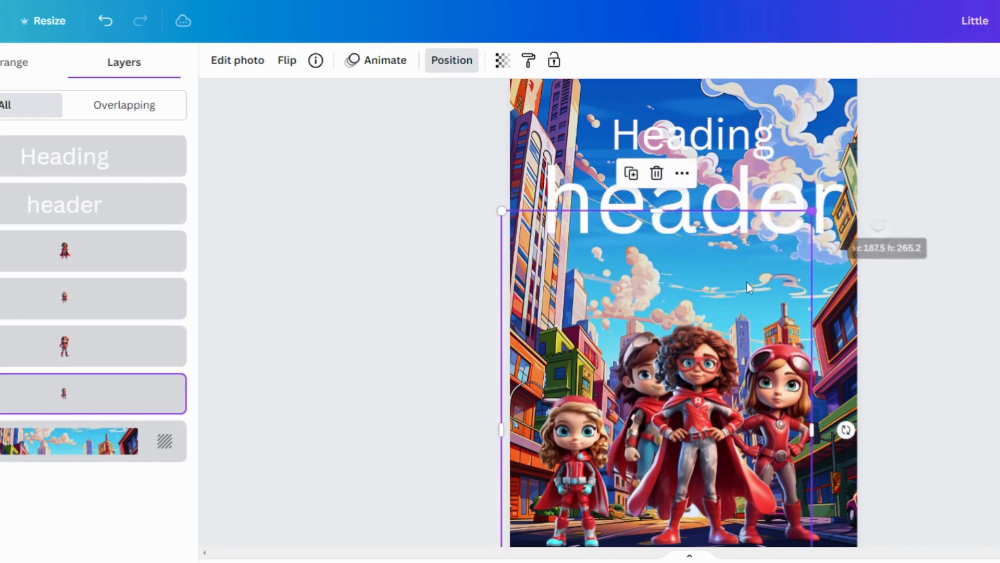
left_click_drag(641, 315, 611, 338)
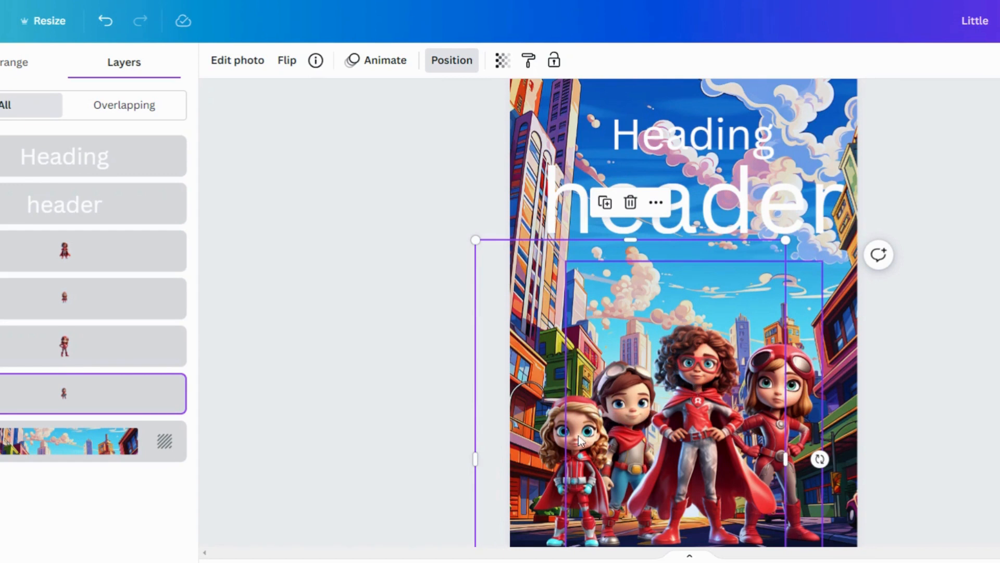
Enlarge the bottom-left girl slightly and nudge her back into place.
left_click(98, 315)
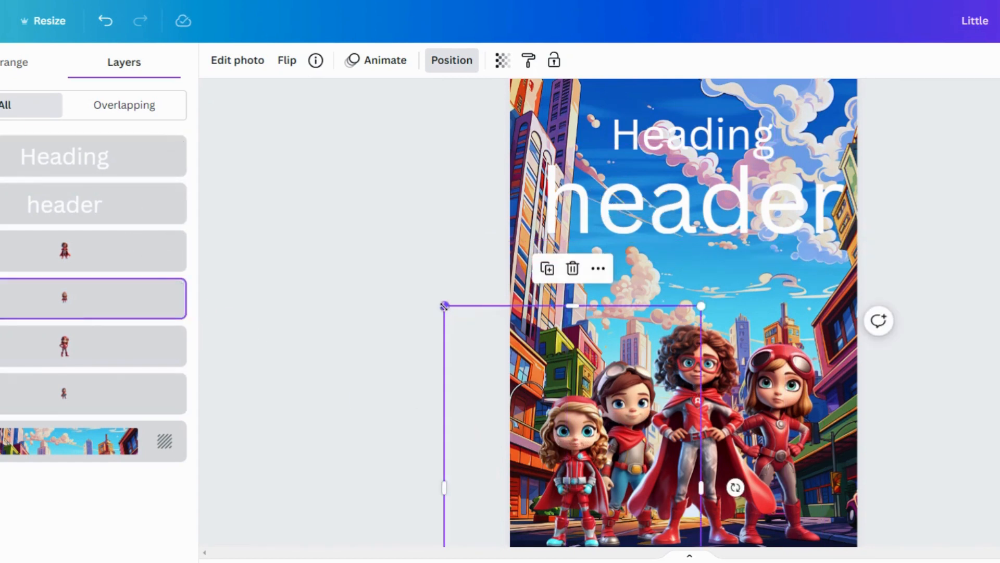
left_click_drag(444, 306, 422, 275)
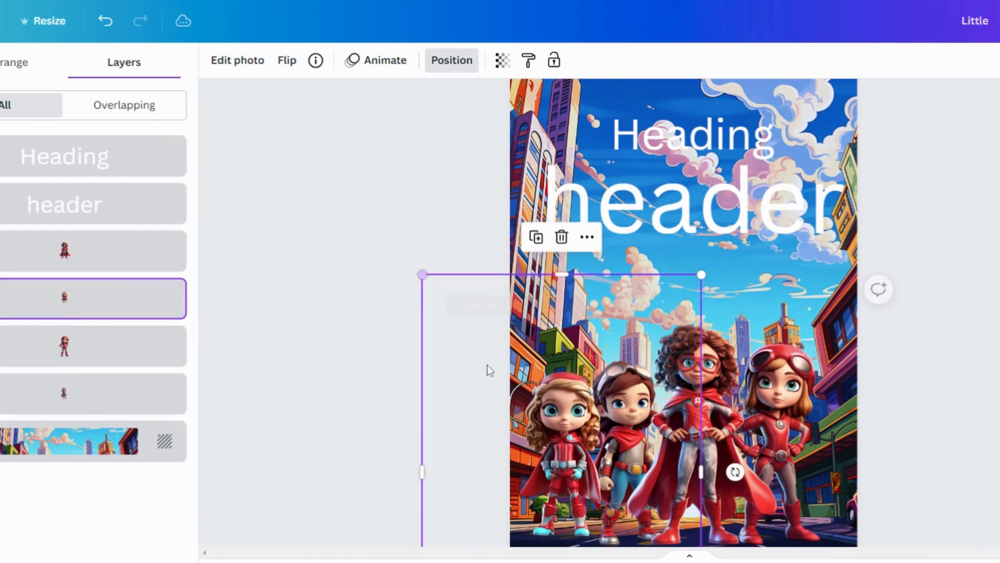
left_click_drag(567, 443, 571, 452)
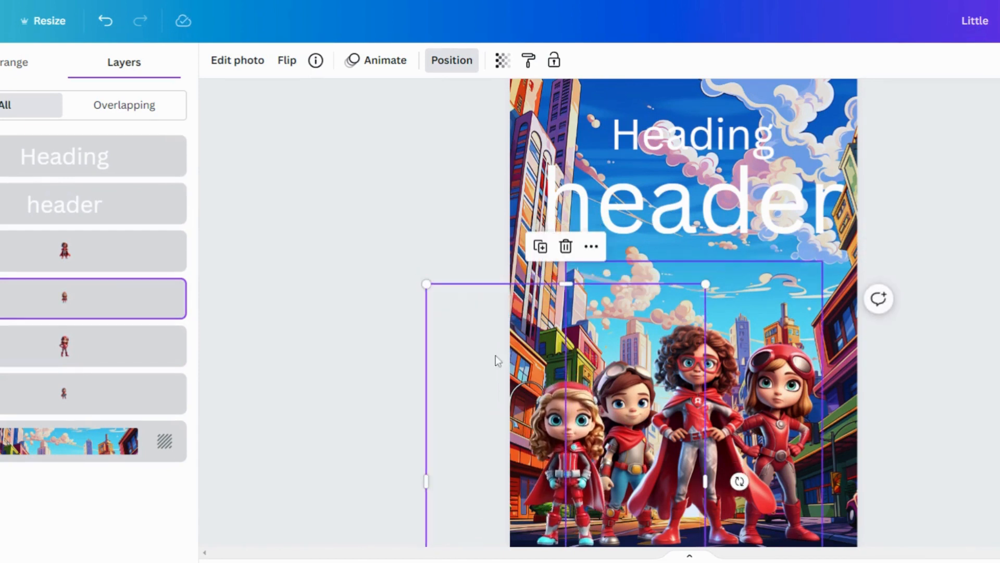
Select all four superhero girls together and shift the group slightly right.
left_click(85, 394)
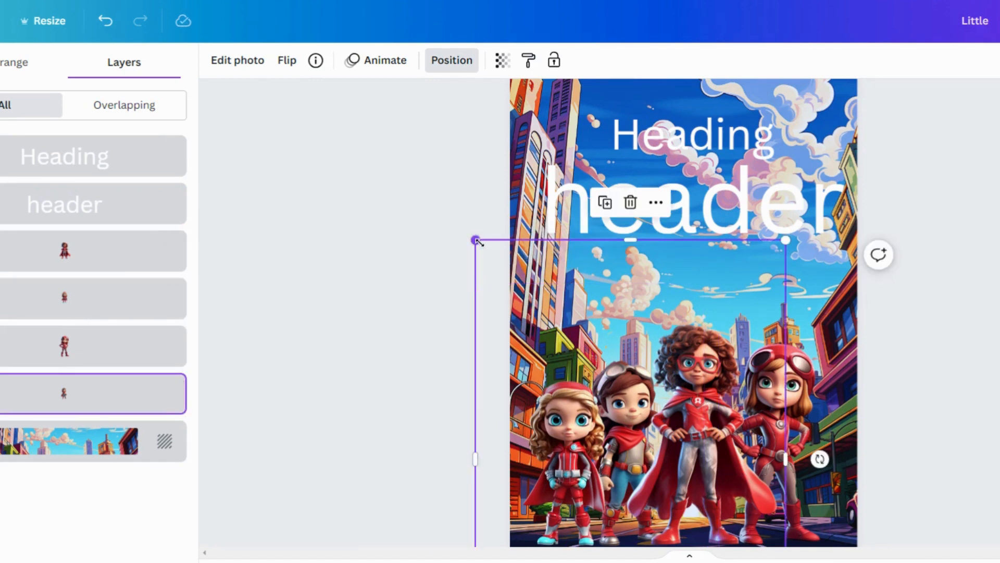
left_click(411, 317)
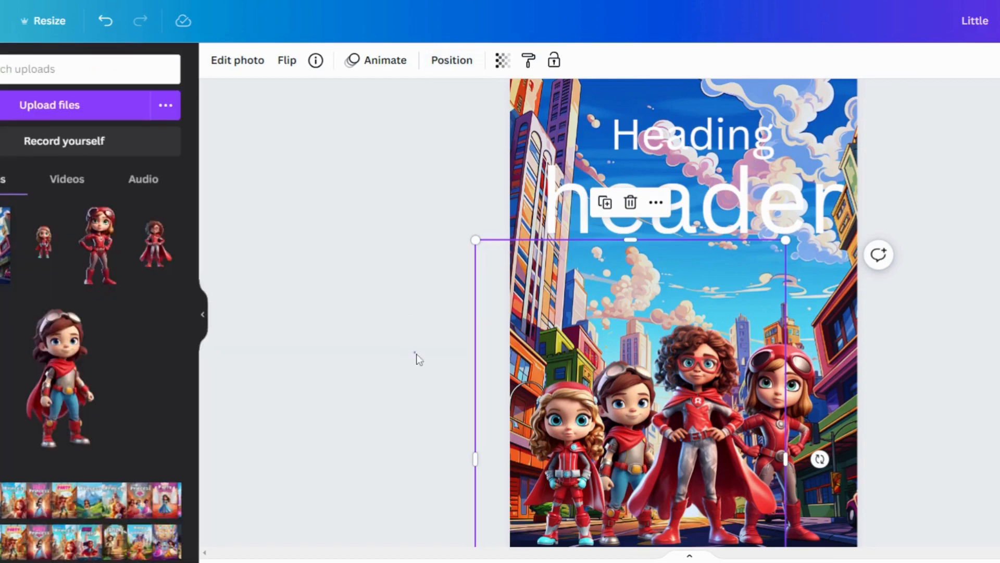
left_click_drag(420, 324, 880, 505)
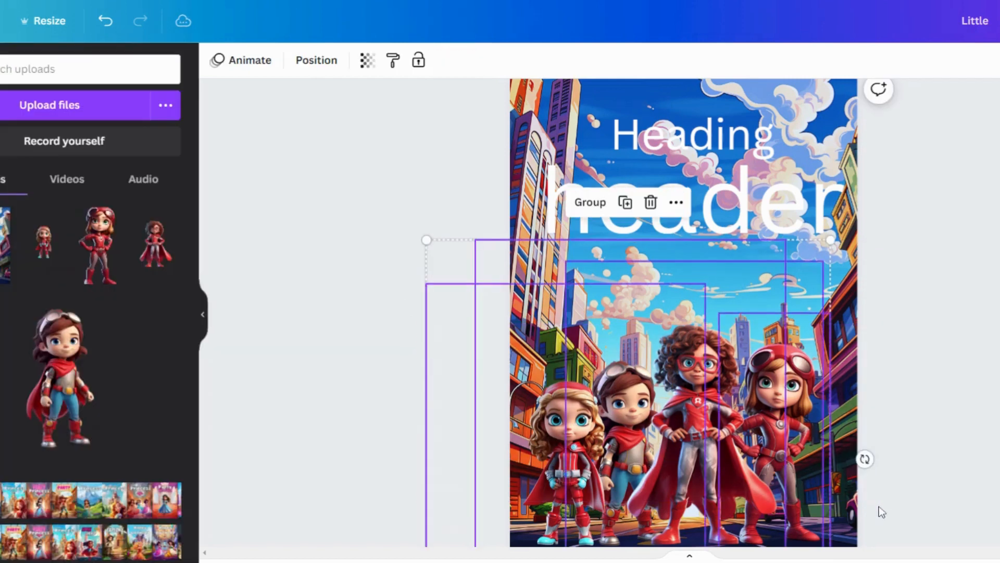
left_click_drag(719, 441, 728, 443)
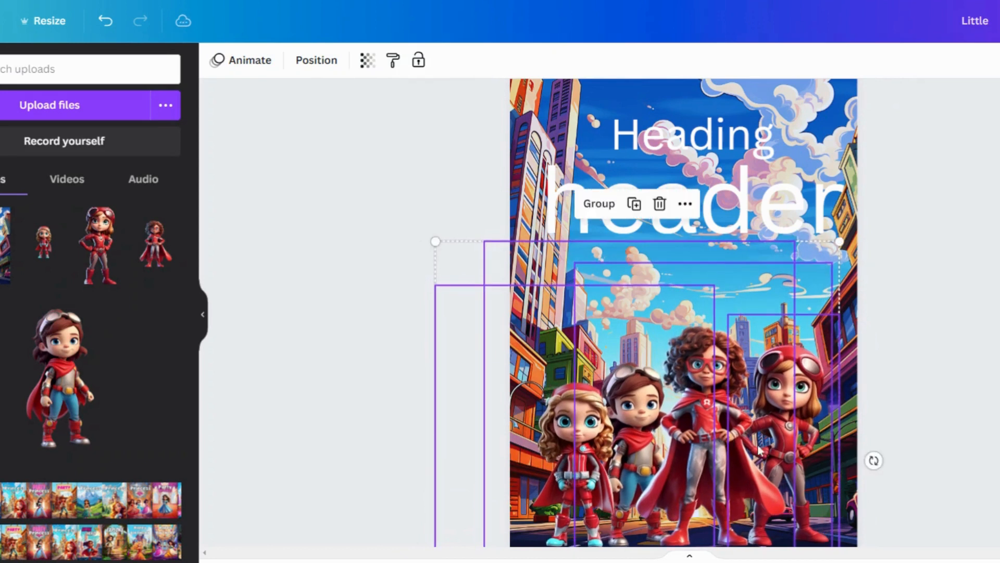
left_click(973, 393)
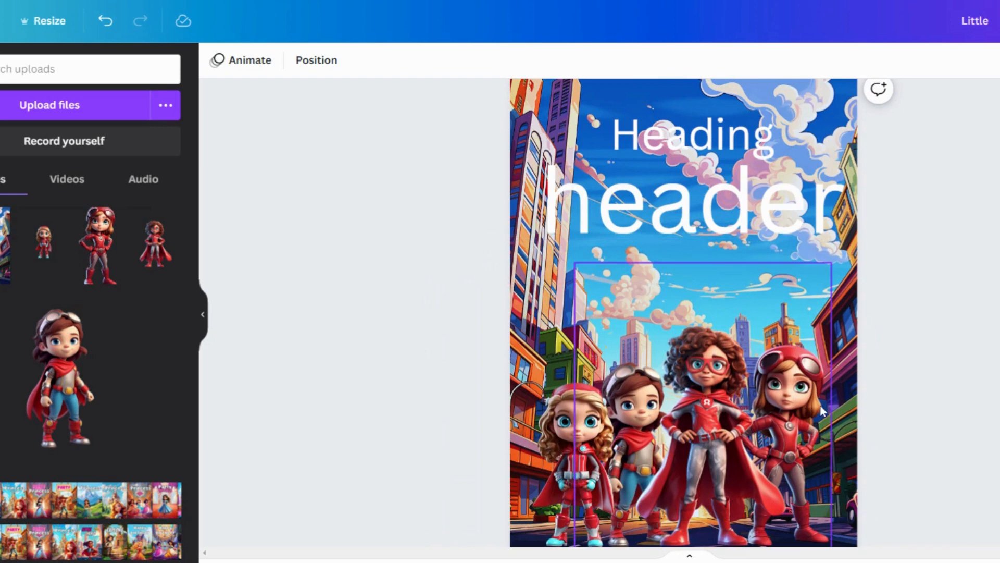
Pick the right-hand goggles girl from the layers list and shrink her slightly.
left_click(314, 62)
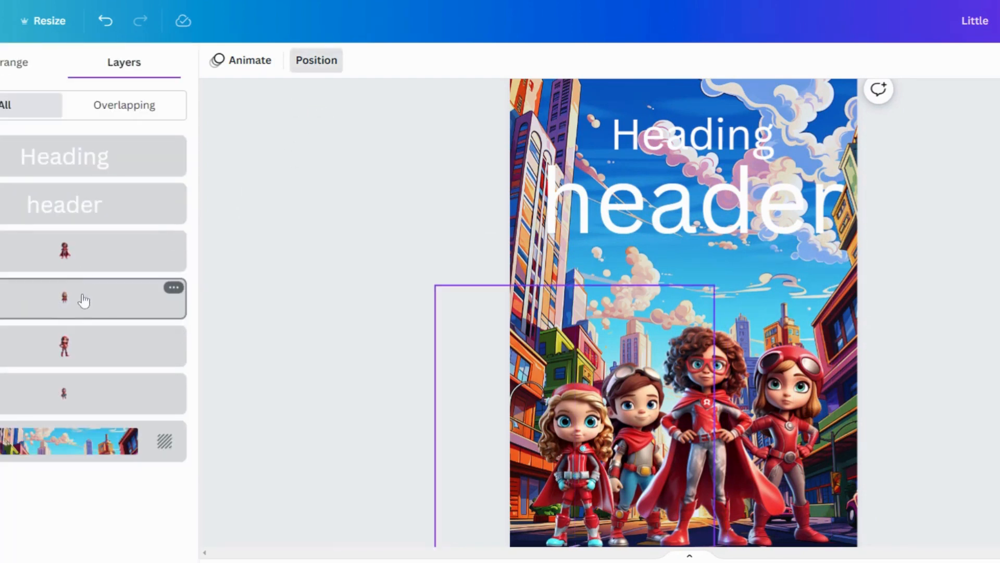
left_click(81, 344)
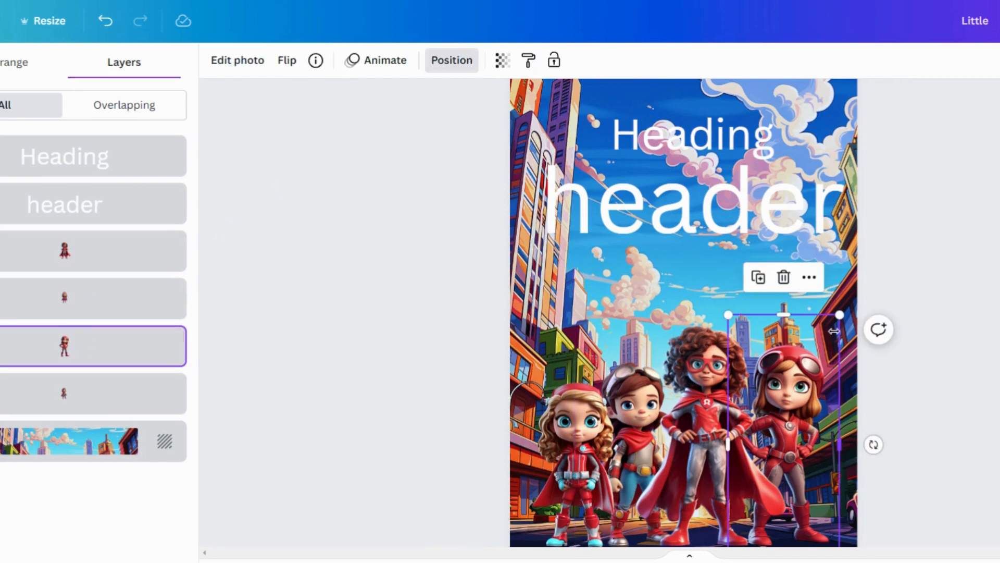
left_click_drag(839, 315, 834, 329)
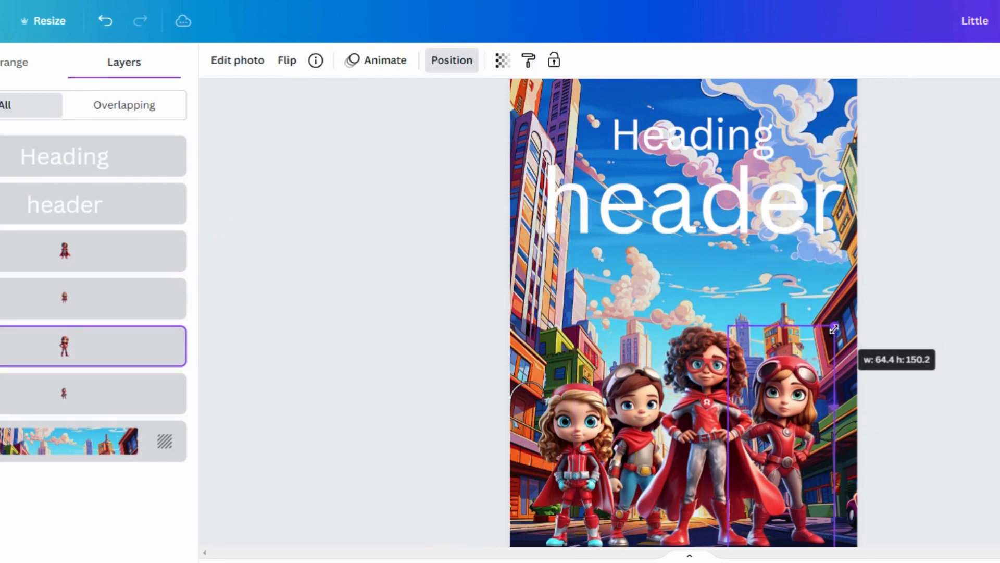
left_click(953, 321)
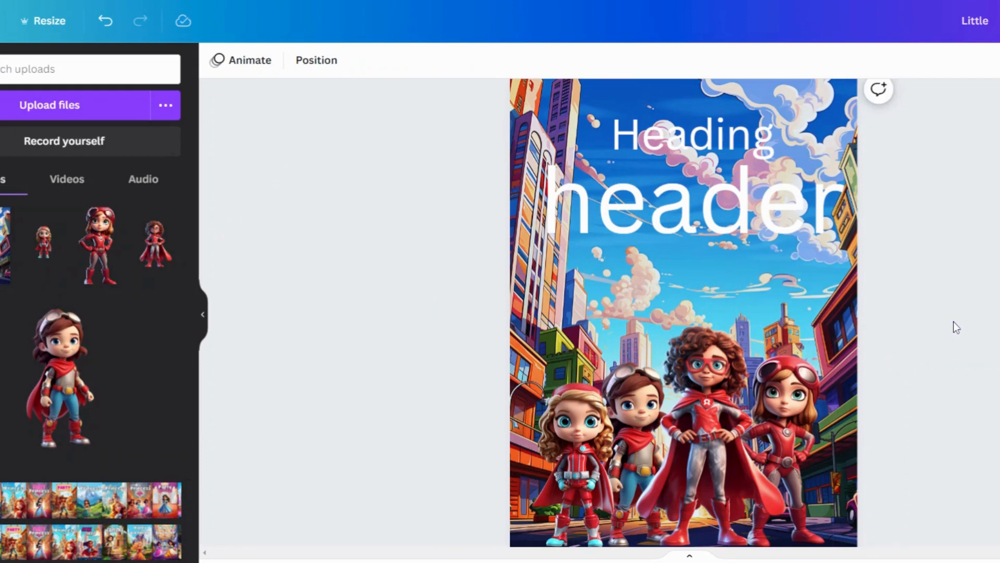
Change the large header text's font to Bangers.
left_click(652, 224)
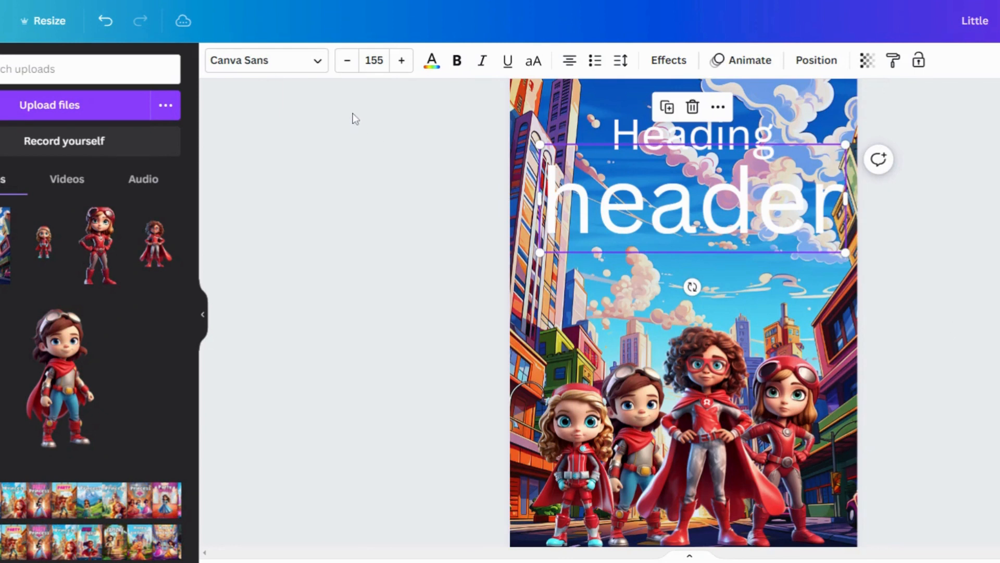
left_click(316, 68)
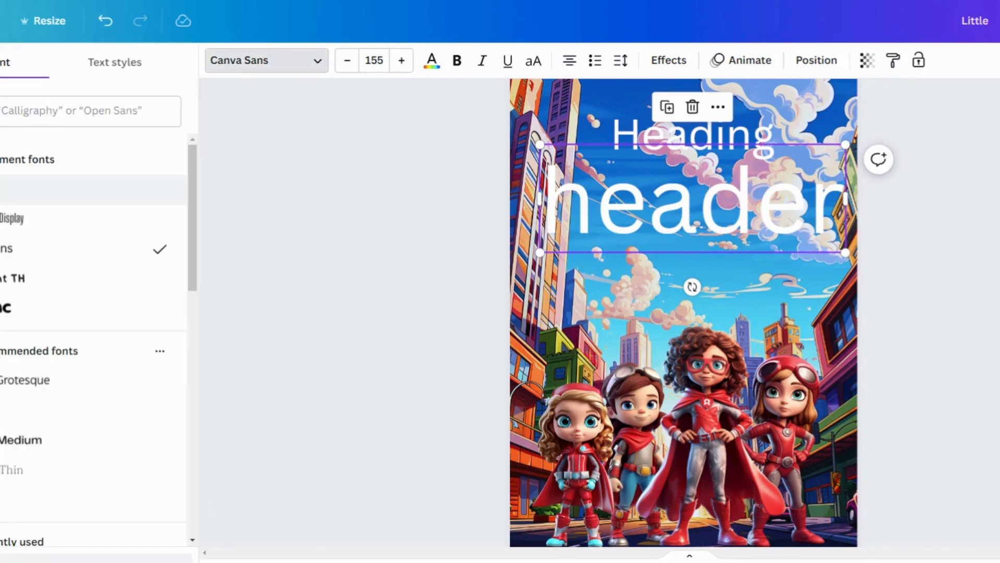
left_click(8, 189)
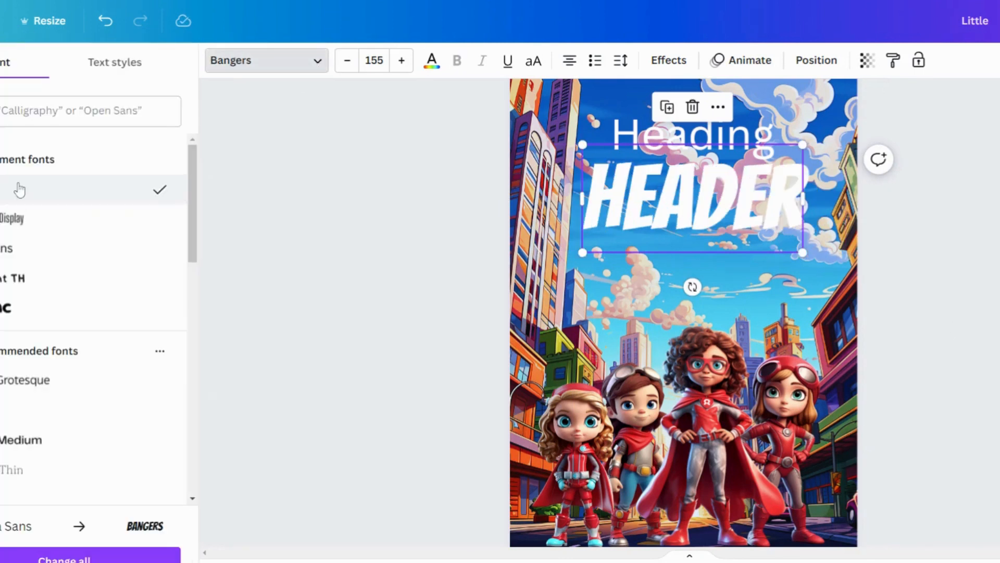
Replace the large header's text with APLHABET.
double_click(609, 203)
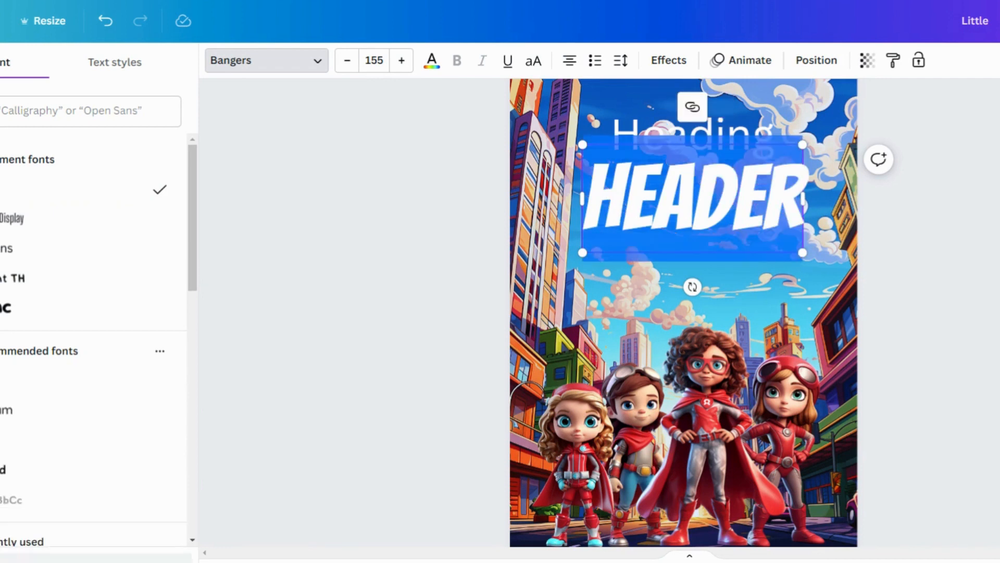
type("A")
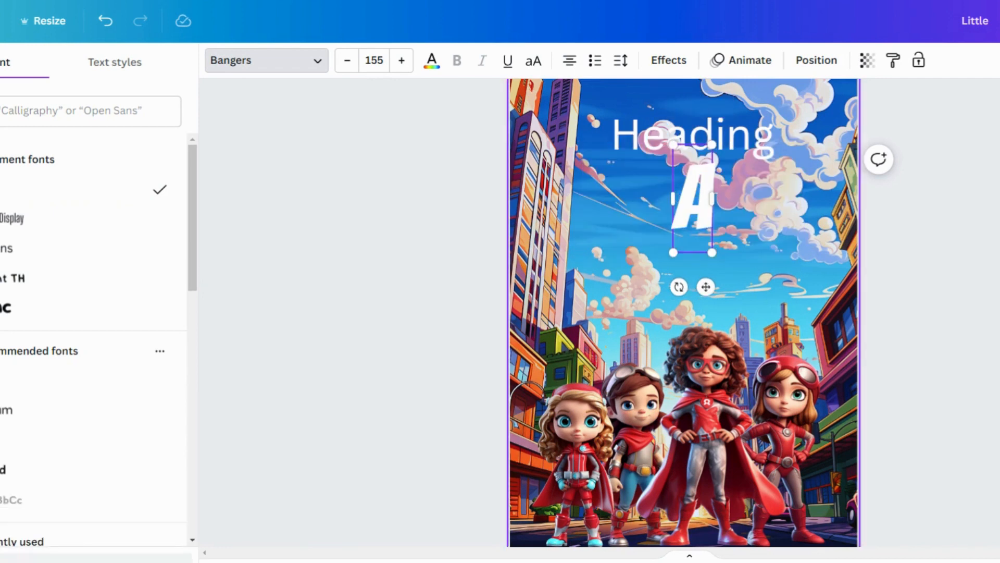
type("PLHABET")
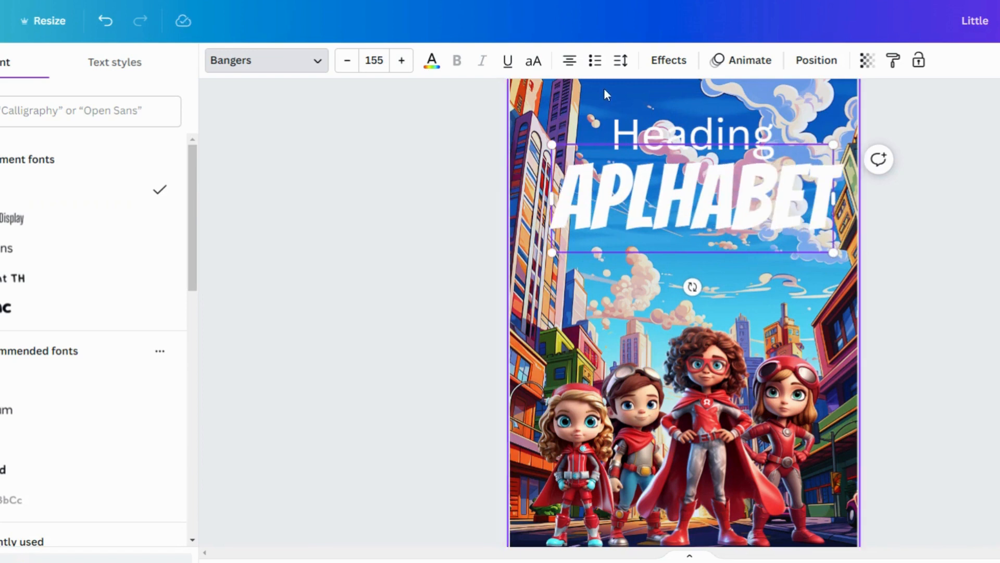
Apply an Outline effect with a black outline colour to the APLHABET title.
left_click(660, 59)
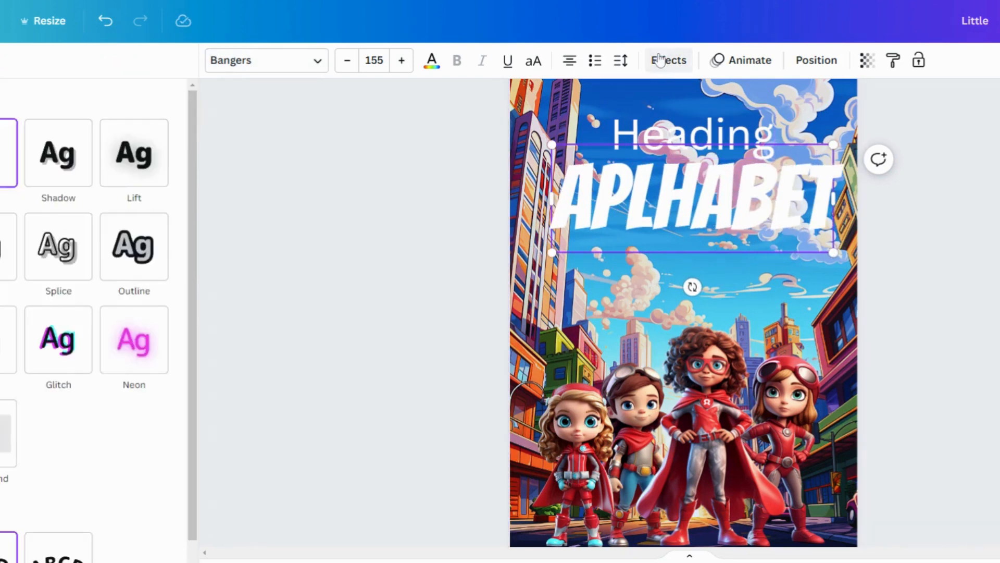
left_click(154, 257)
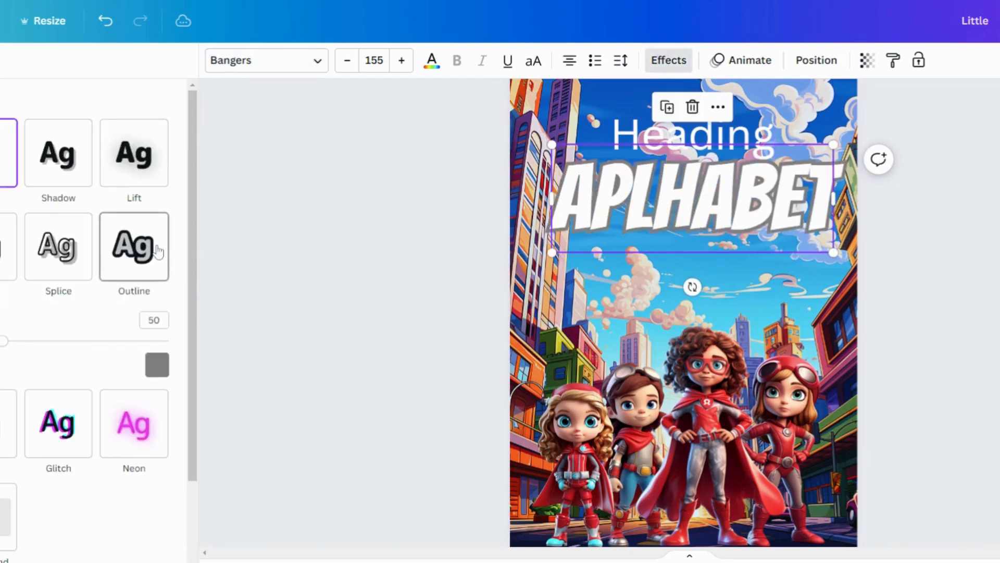
left_click(156, 364)
left_click(3, 182)
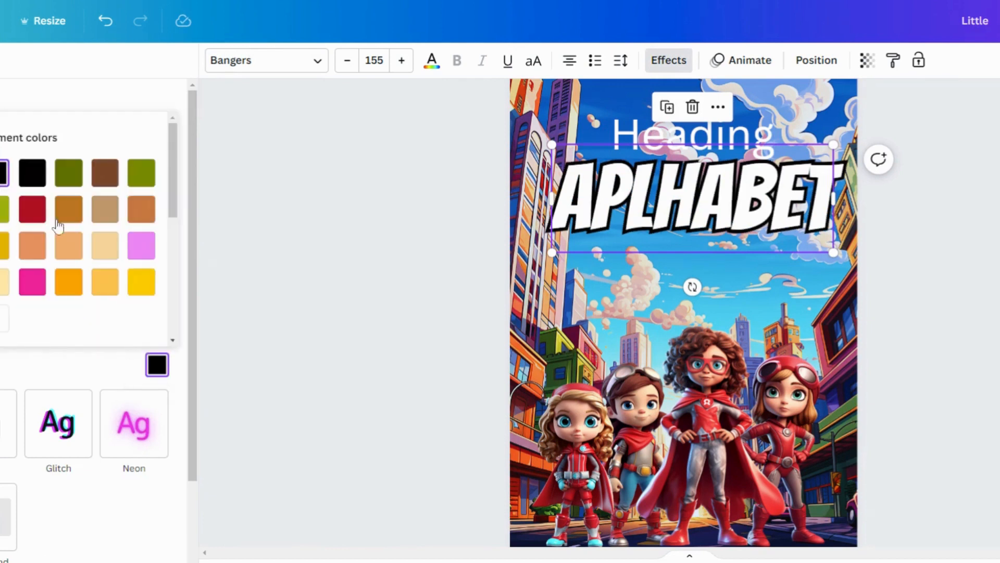
Give the small Heading text the same black Outline effect.
left_click(646, 137)
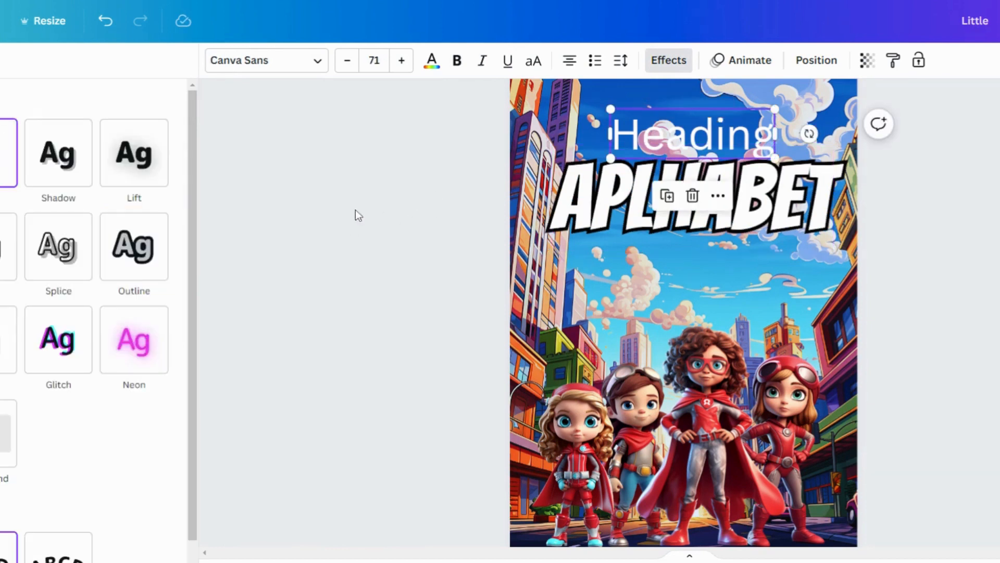
left_click(147, 255)
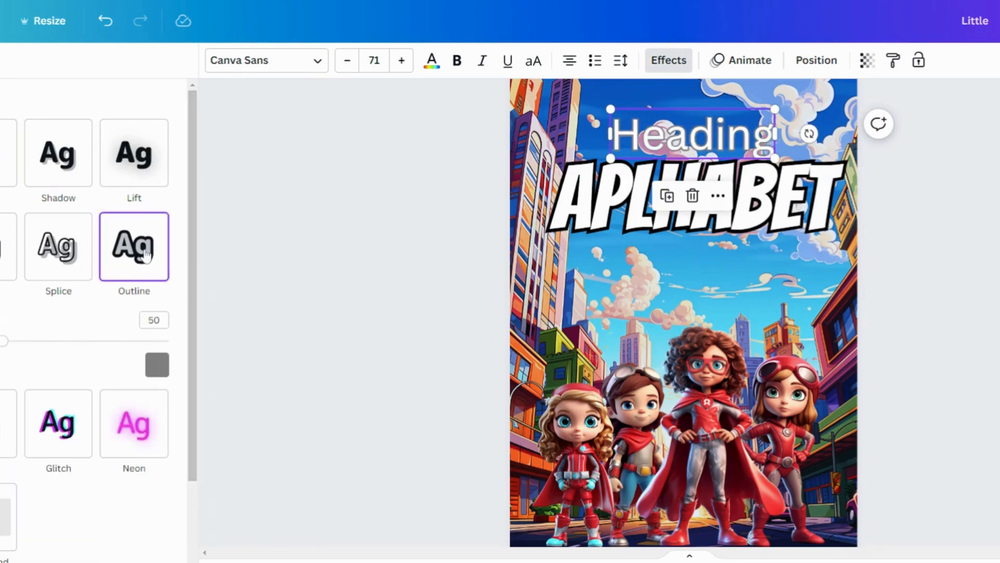
left_click(156, 364)
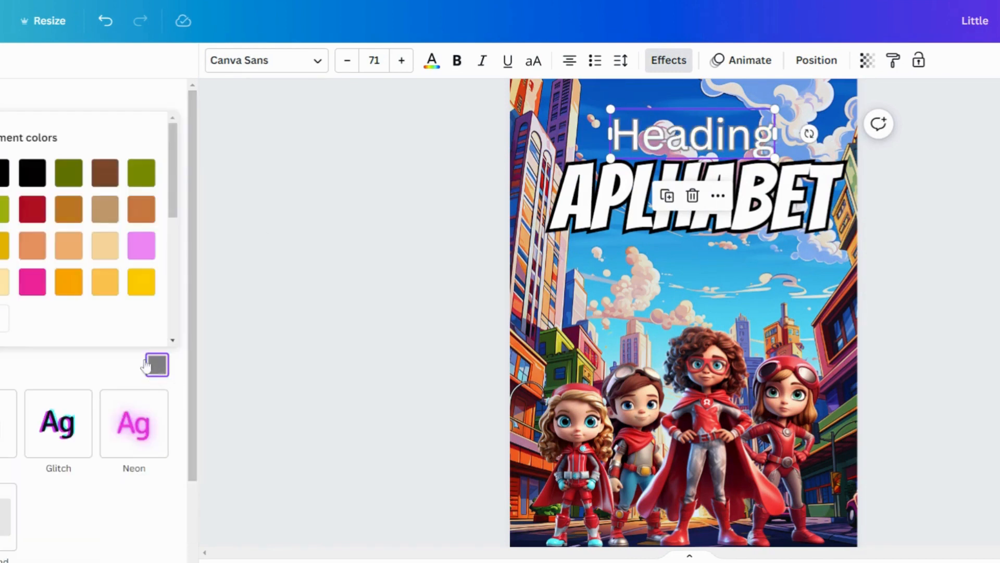
left_click(5, 177)
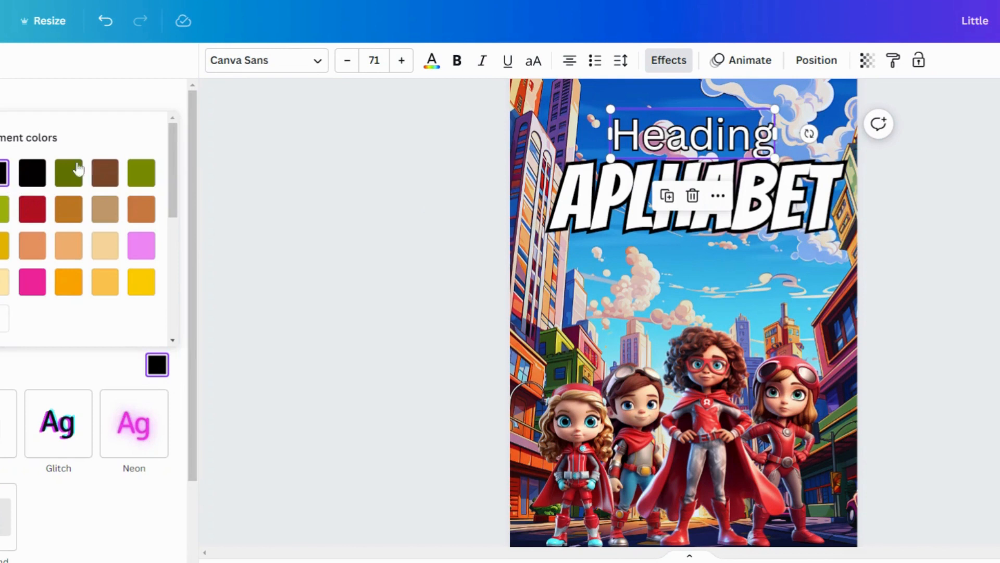
Set the small heading's font to Bangers and retype its text as LITTLE HERO.
left_click(313, 65)
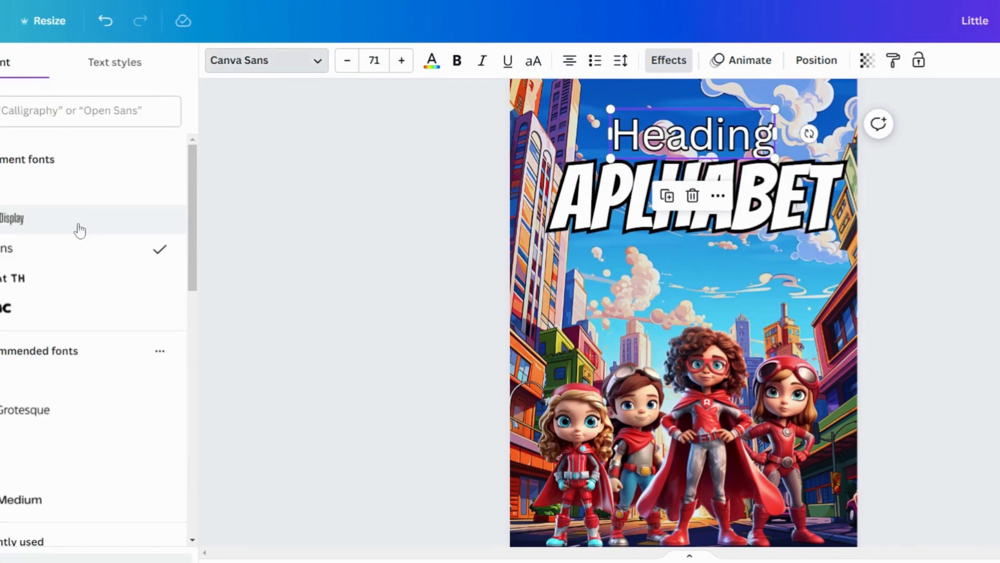
left_click(9, 199)
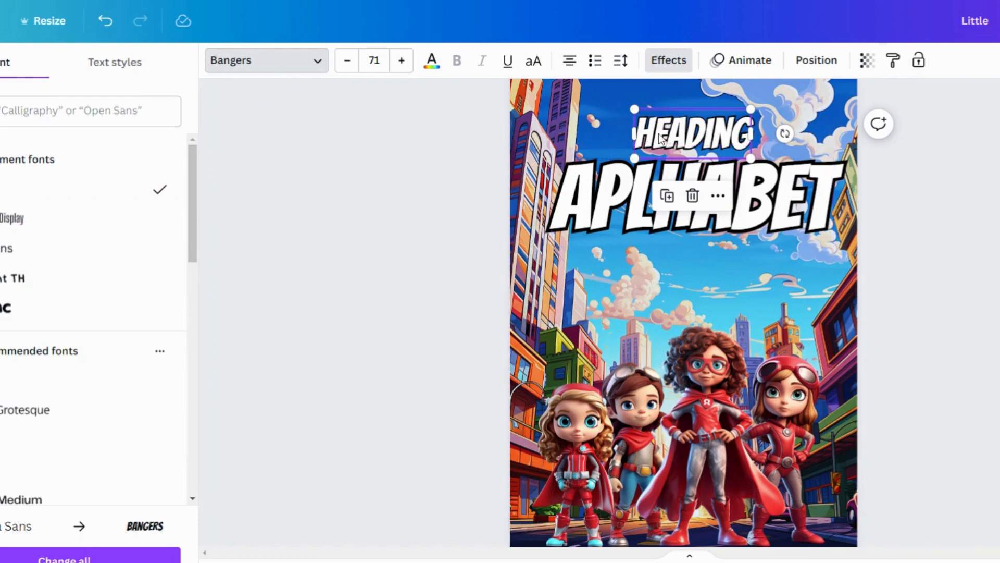
double_click(696, 134)
type("LITTHE")
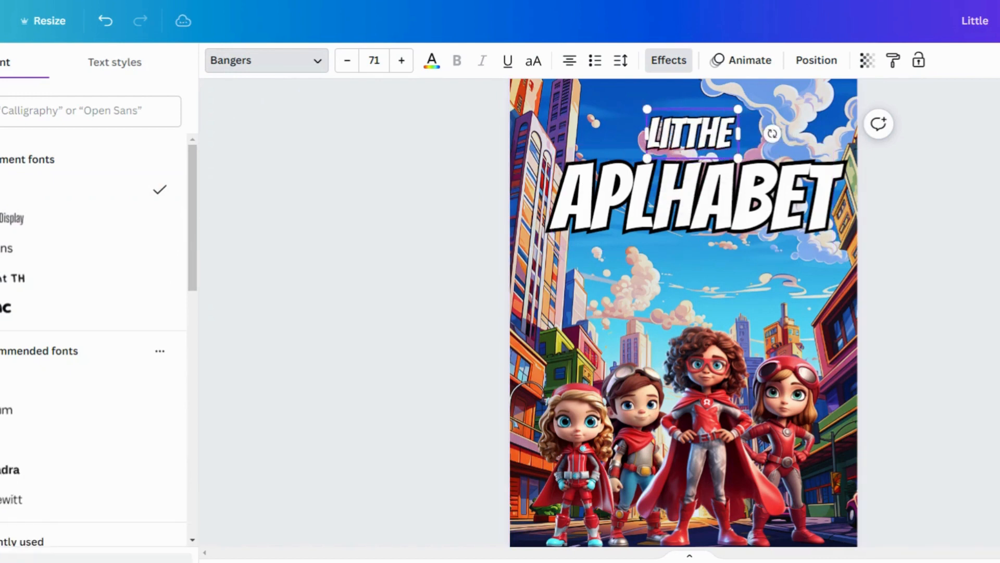
key("BackSpace")
key("BackSpace")
type("LE")
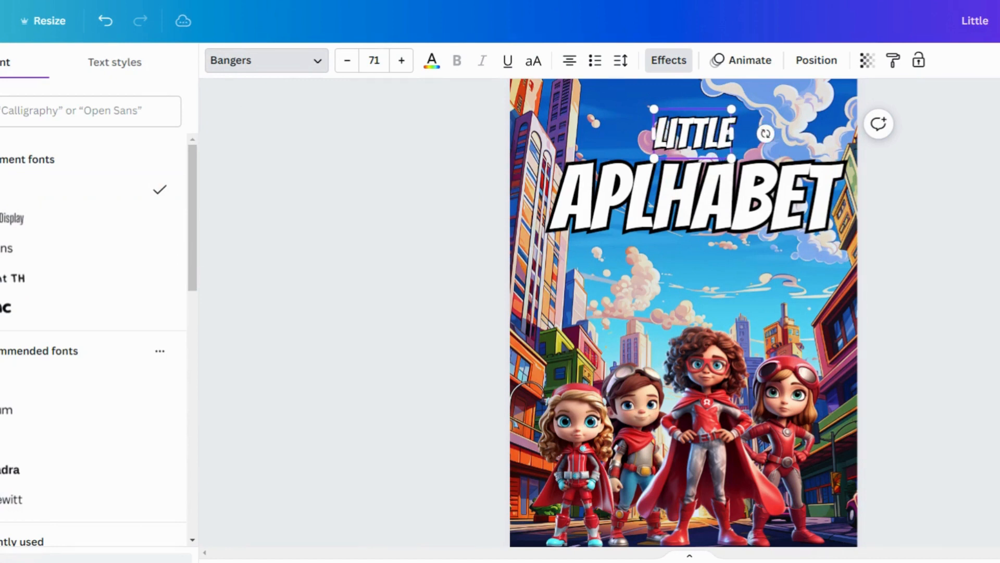
type(" HERO")
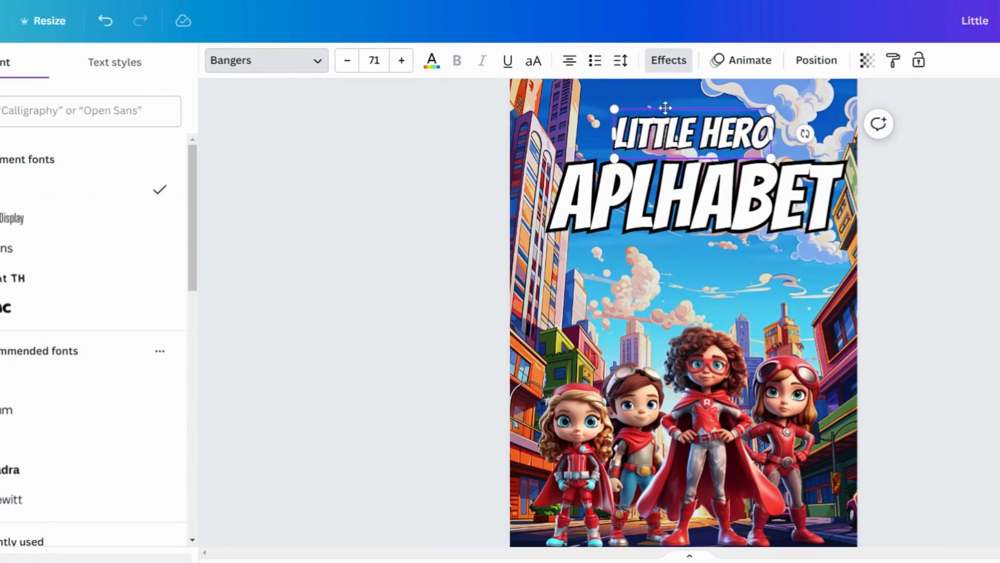
Move the LITTLE HERO heading left, just above APLHABET, and colour its text pink.
left_click_drag(665, 108, 599, 131)
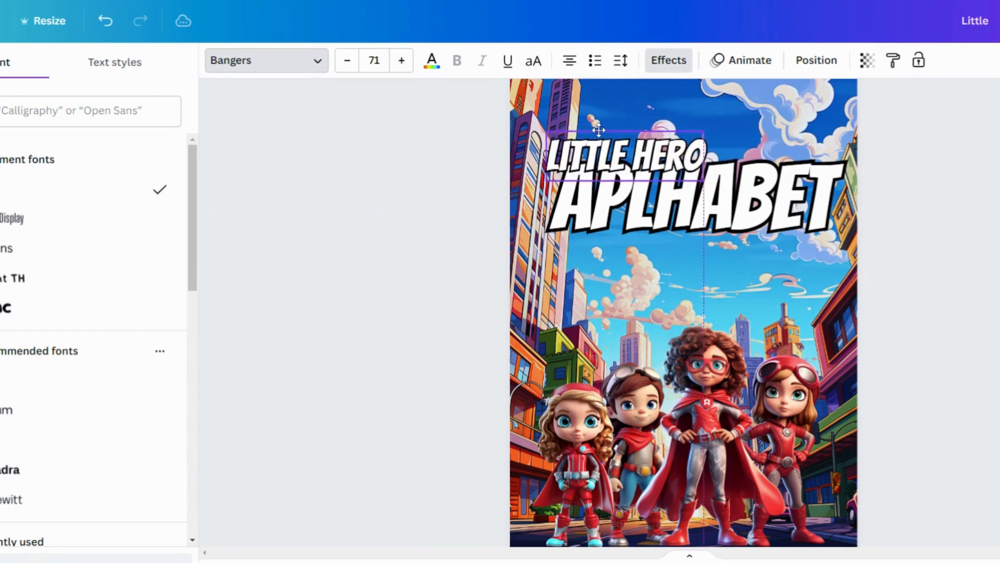
left_click(431, 63)
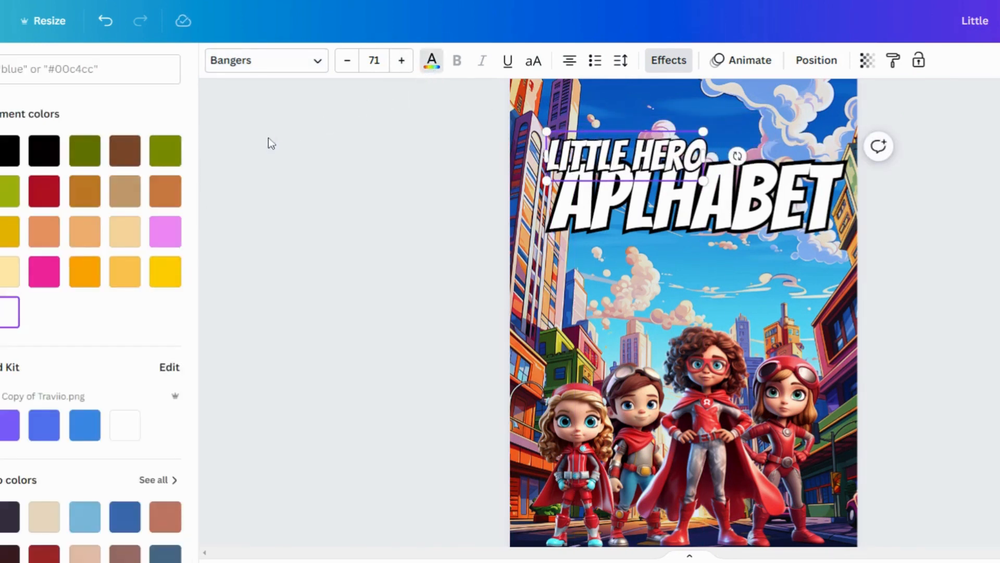
left_click(158, 238)
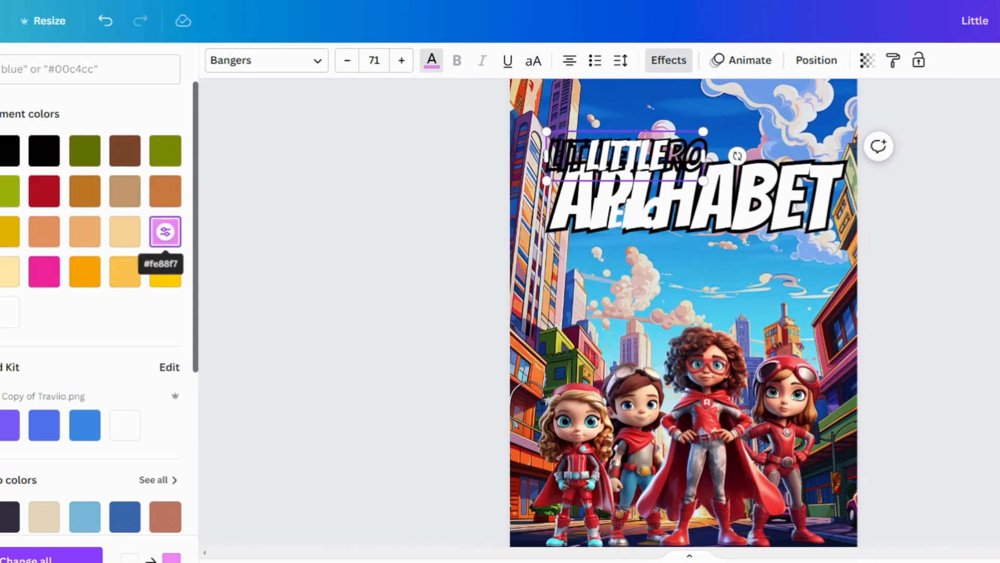
left_click(660, 66)
left_click(598, 109)
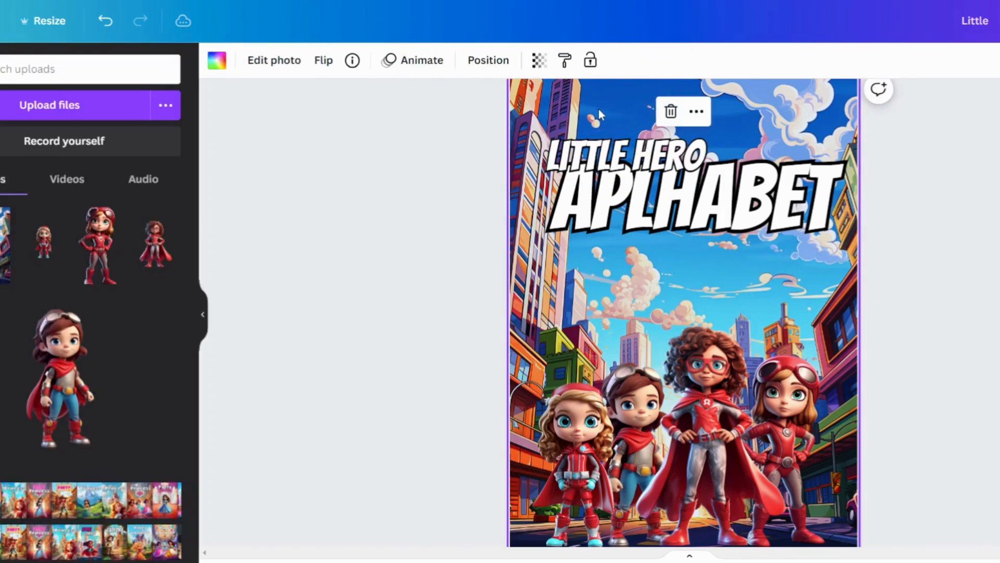
left_click(602, 151)
left_click(432, 60)
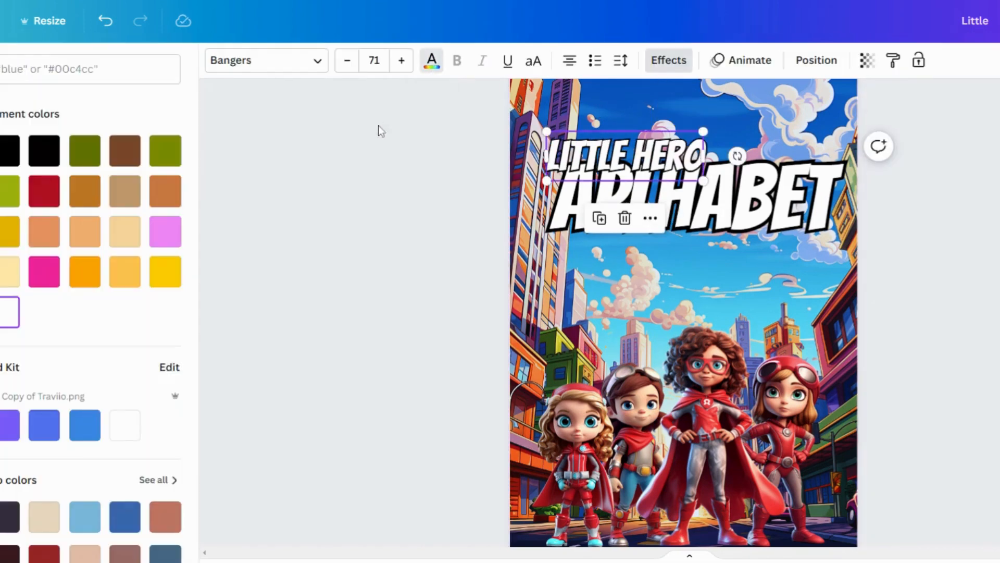
left_click(165, 231)
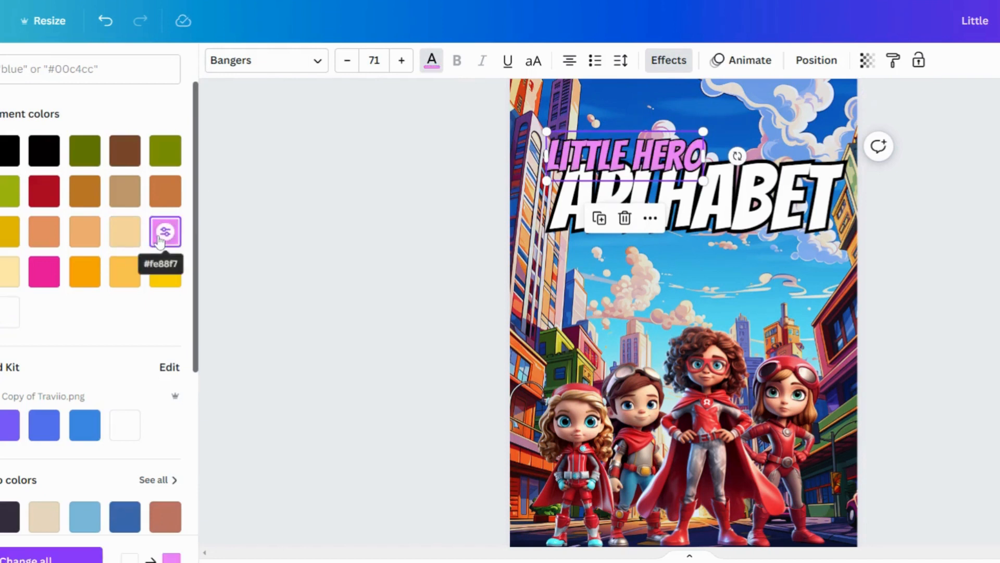
left_click(417, 194)
left_click(416, 194)
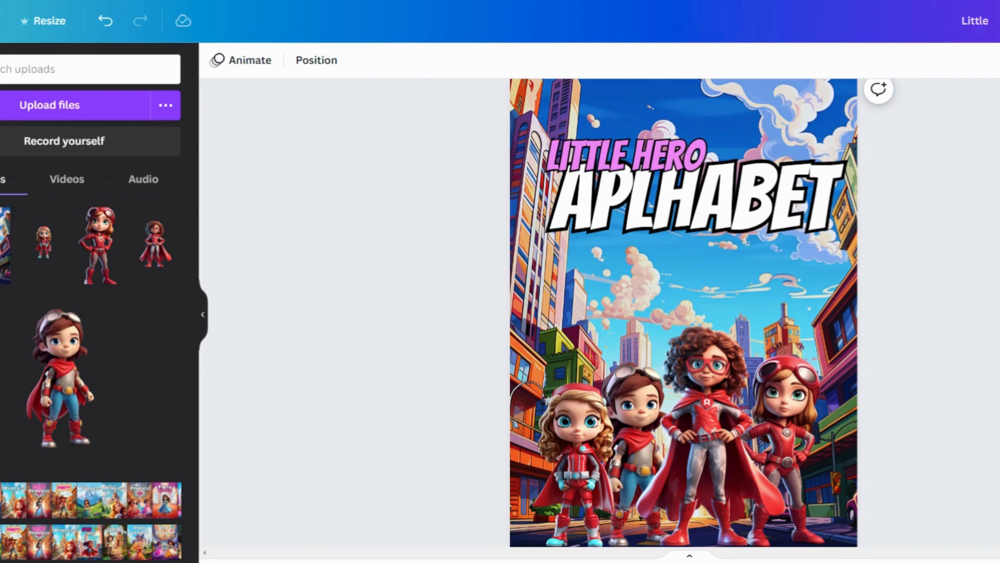
scroll(440, 295, "down", 6)
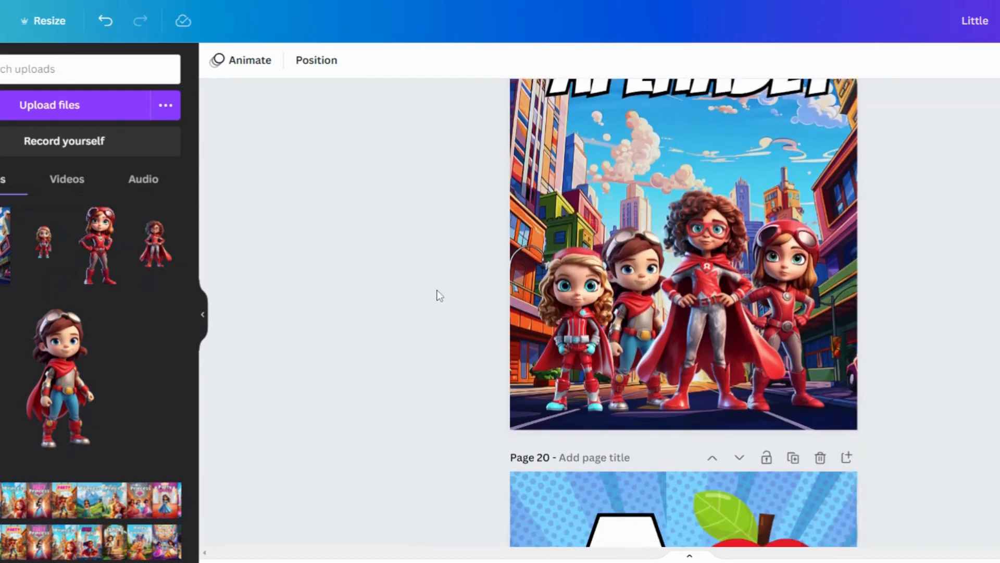
scroll(440, 295, "down", 4)
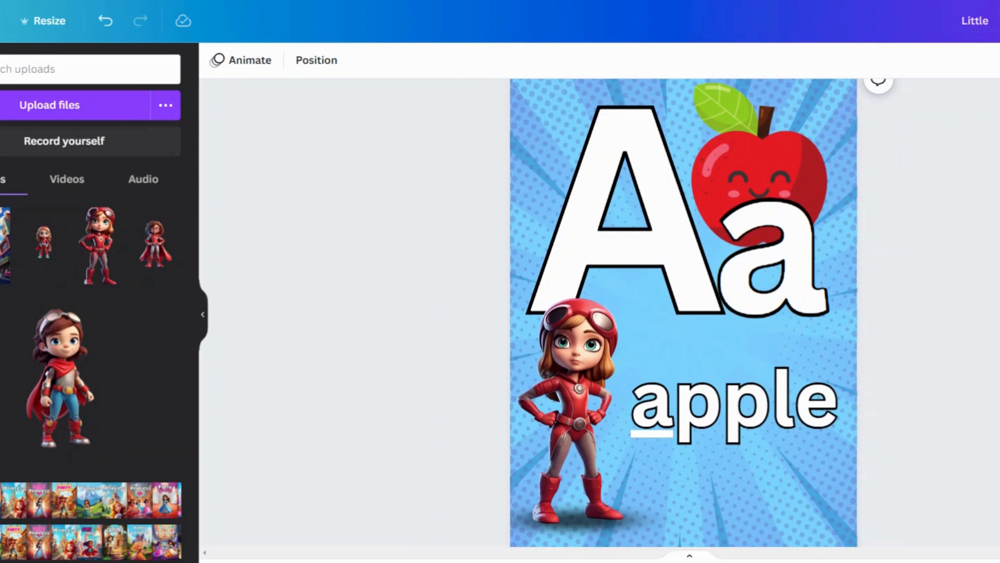
scroll(439, 292, "down", 8)
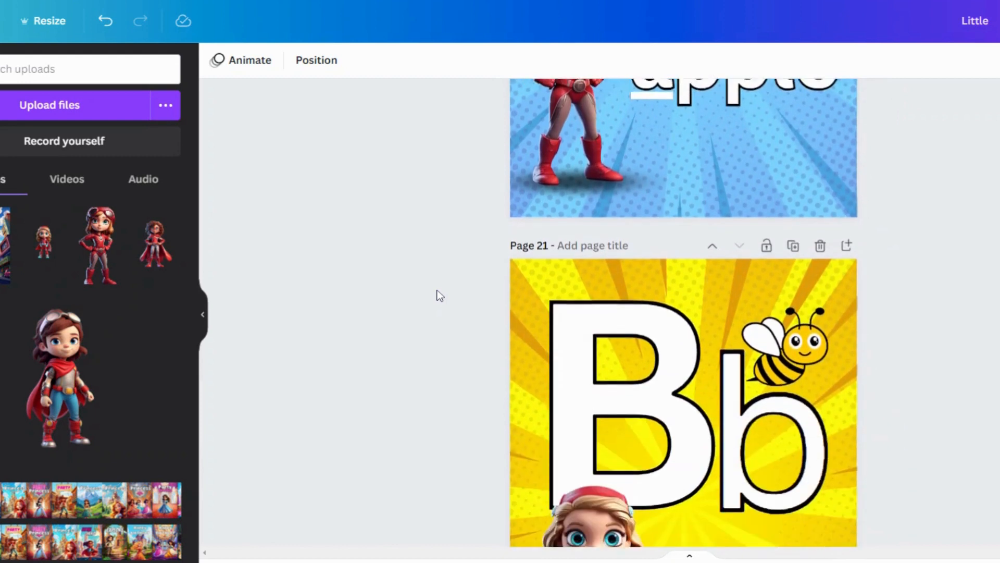
scroll(440, 294, "down", 3)
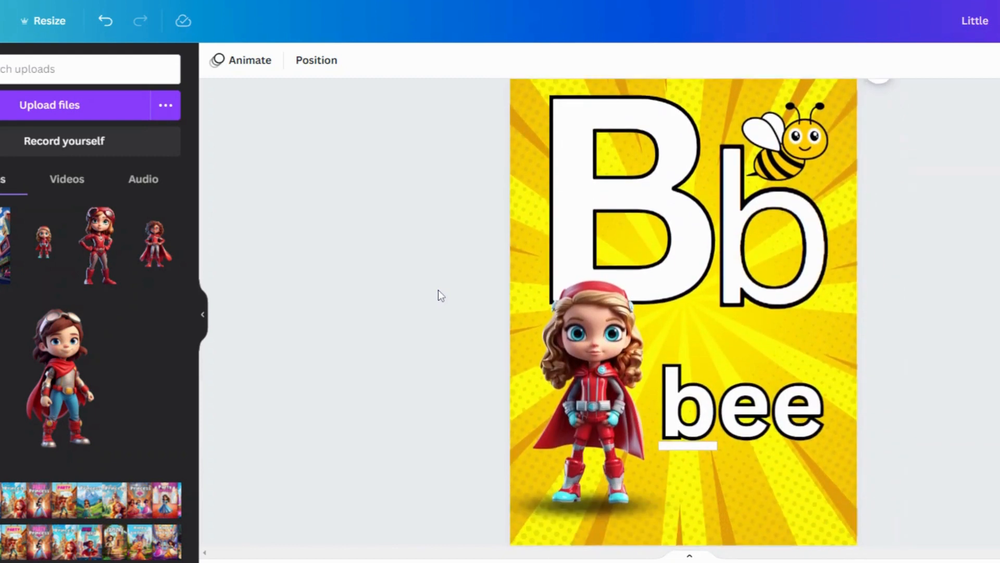